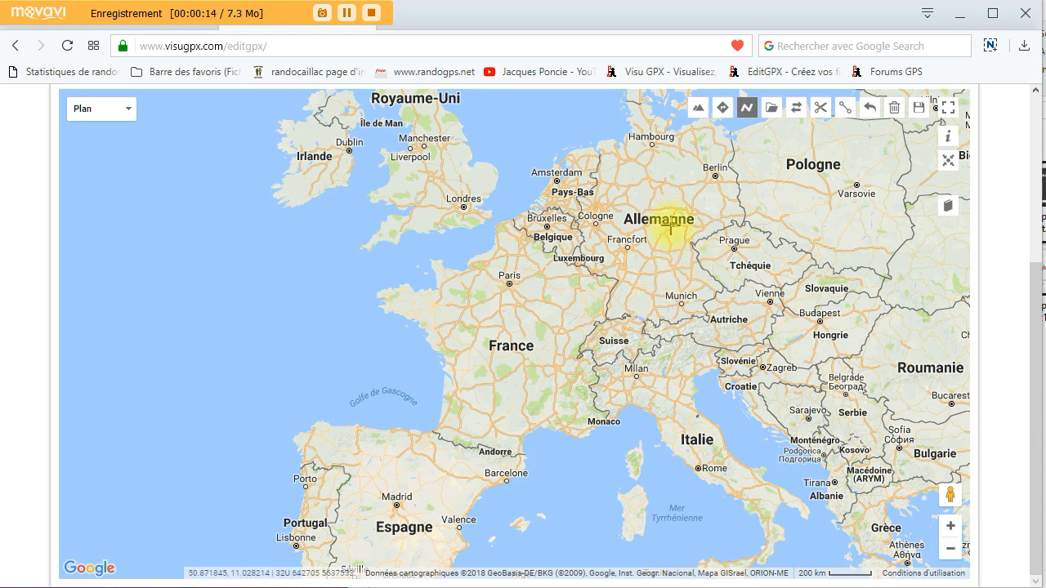
pyautogui.click(773, 109)
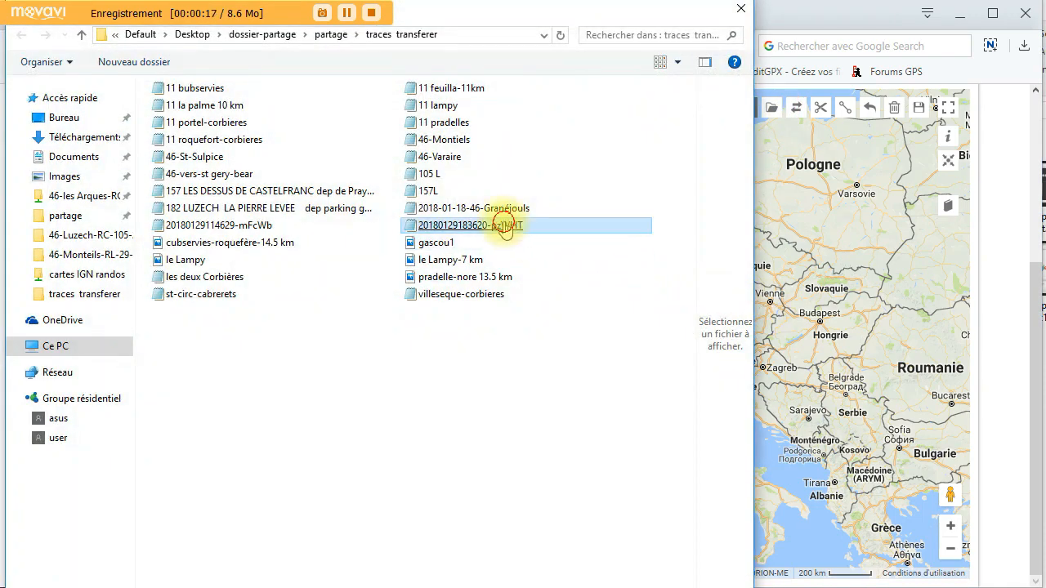
pyautogui.click(507, 226)
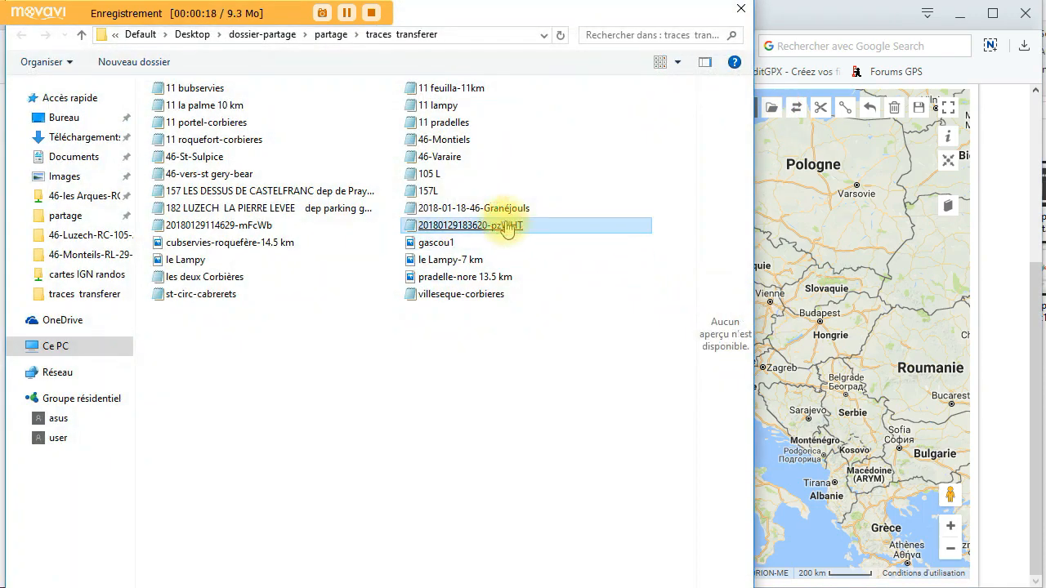
pyautogui.doubleClick(508, 226)
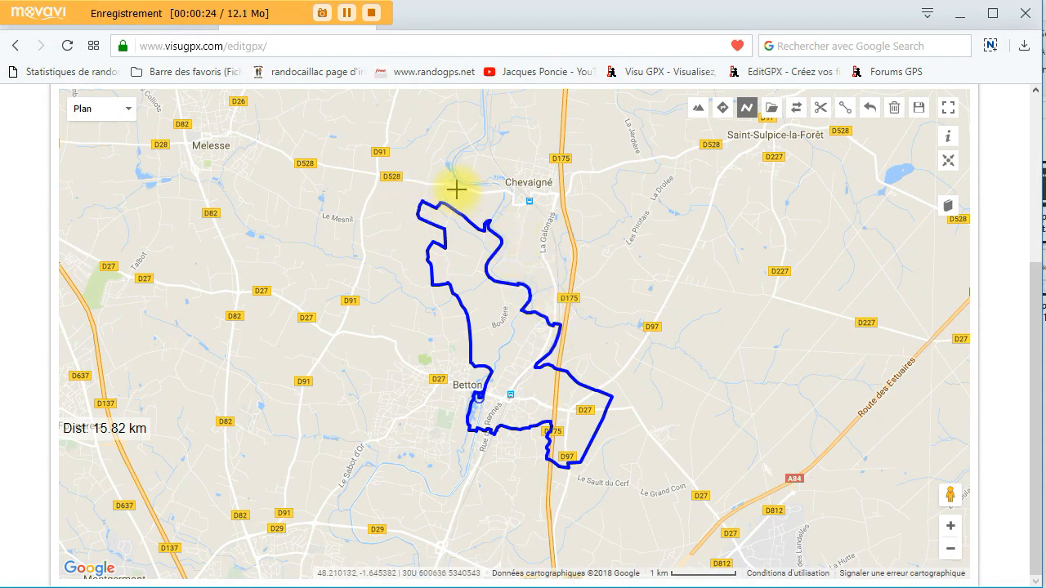
pyautogui.click(797, 109)
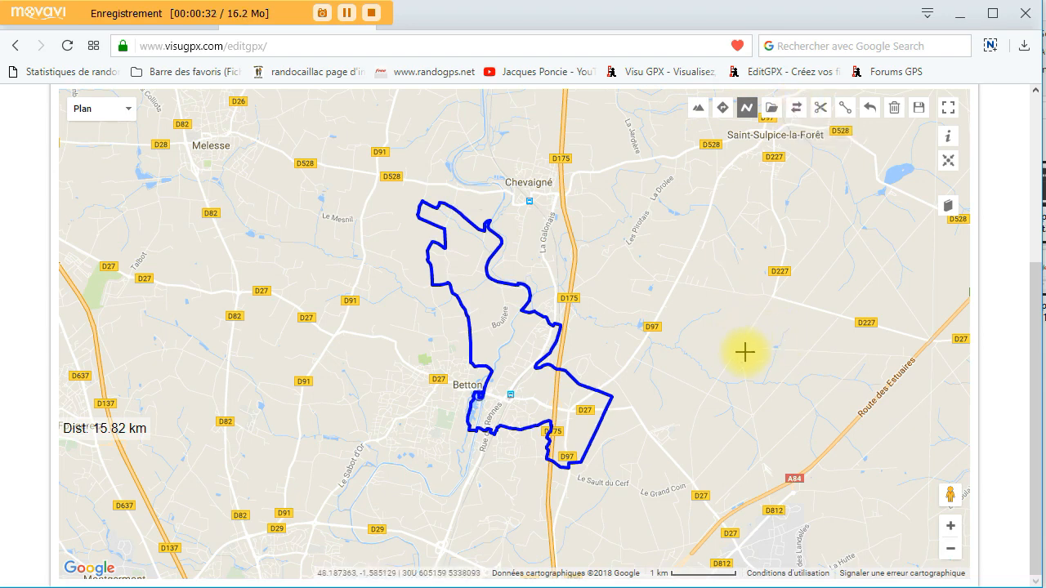
pyautogui.click(772, 108)
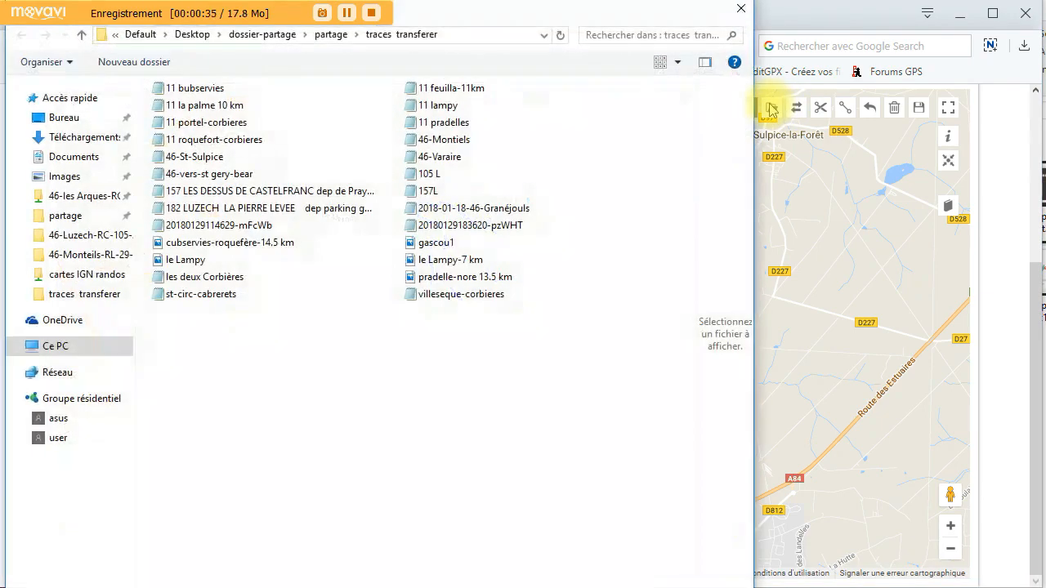
pyautogui.click(242, 225)
pyautogui.doubleClick(242, 226)
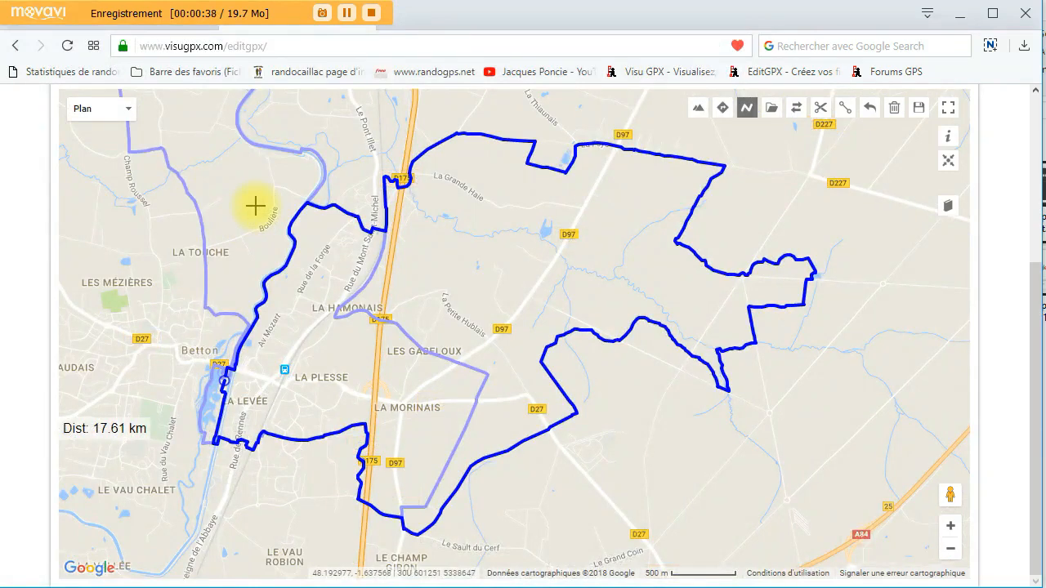
# Step: Show the second track's points and cut it where Les Beuschers meets the D97
pyautogui.moveTo(478, 254); pyautogui.dragTo(651, 249)
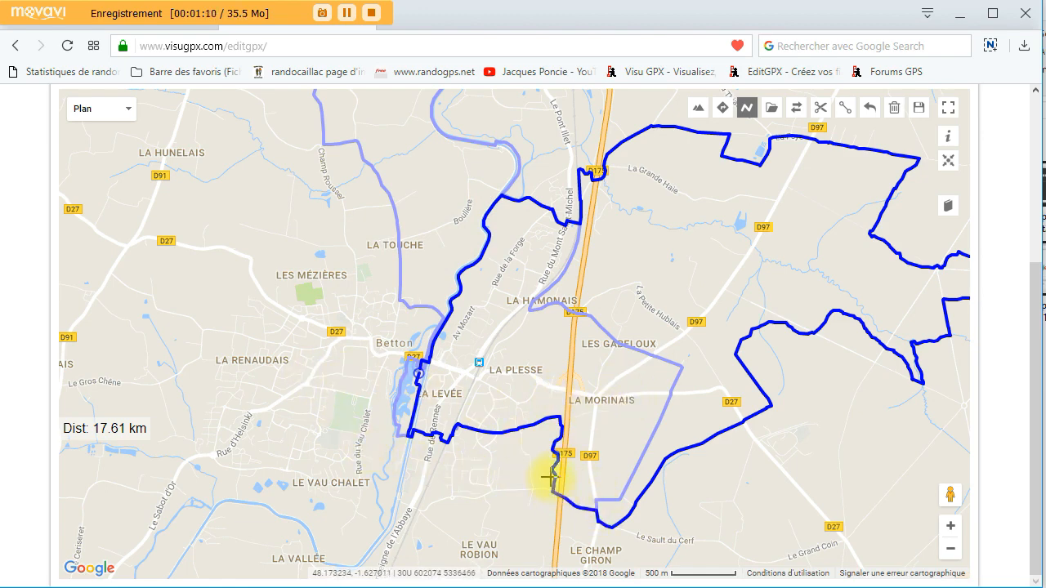
pyautogui.click(419, 373)
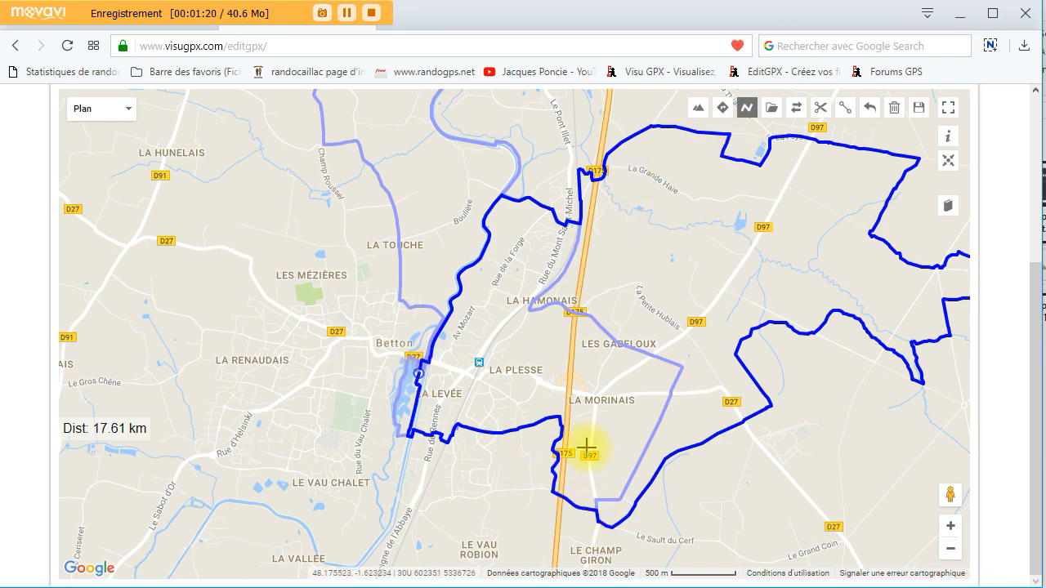
pyautogui.scroll(1, 585, 445)
pyautogui.moveTo(658, 431); pyautogui.dragTo(597, 204)
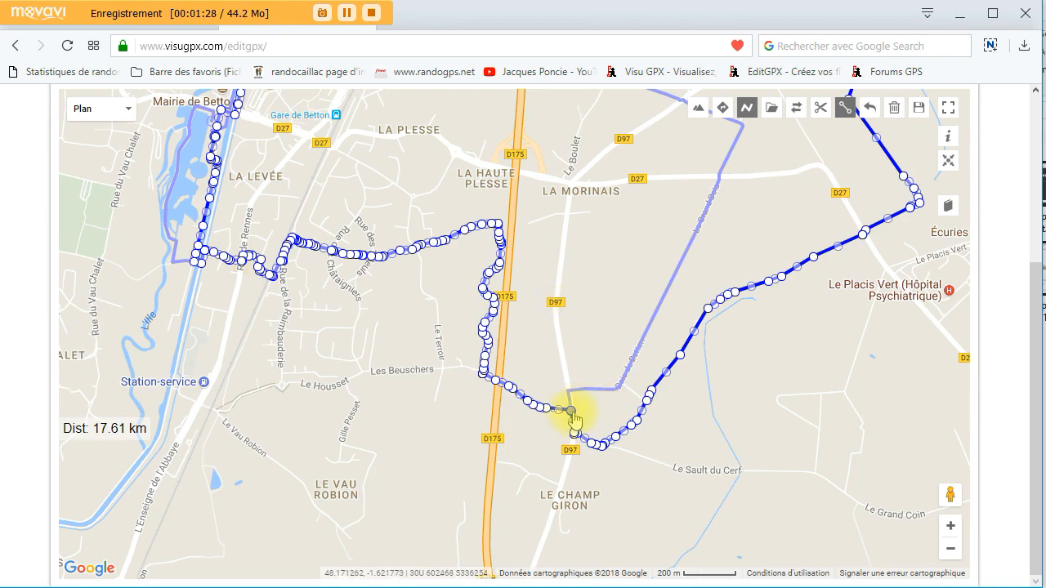
pyautogui.scroll(2, 535, 343)
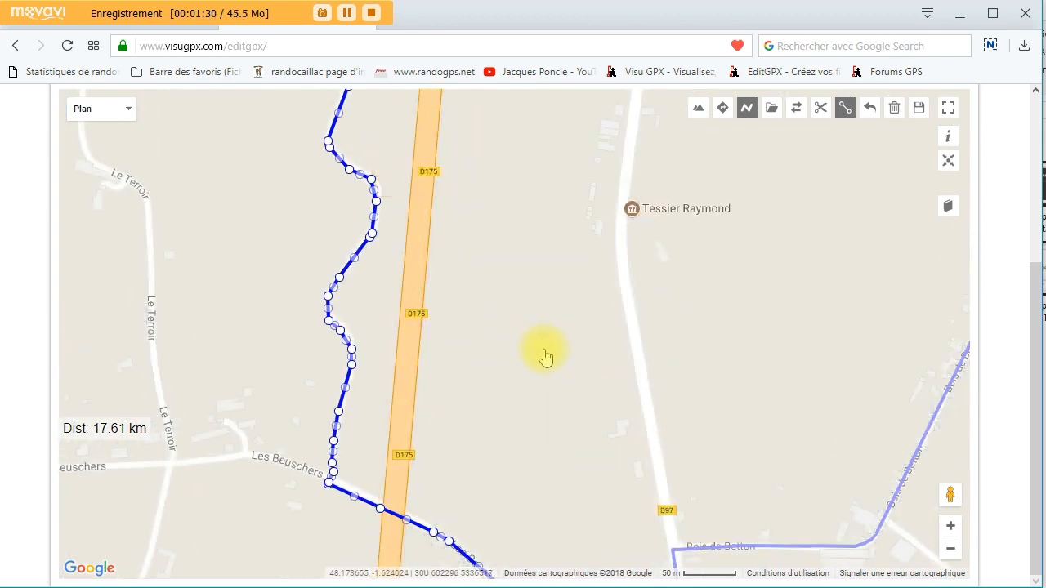
pyautogui.moveTo(598, 464); pyautogui.dragTo(554, 222)
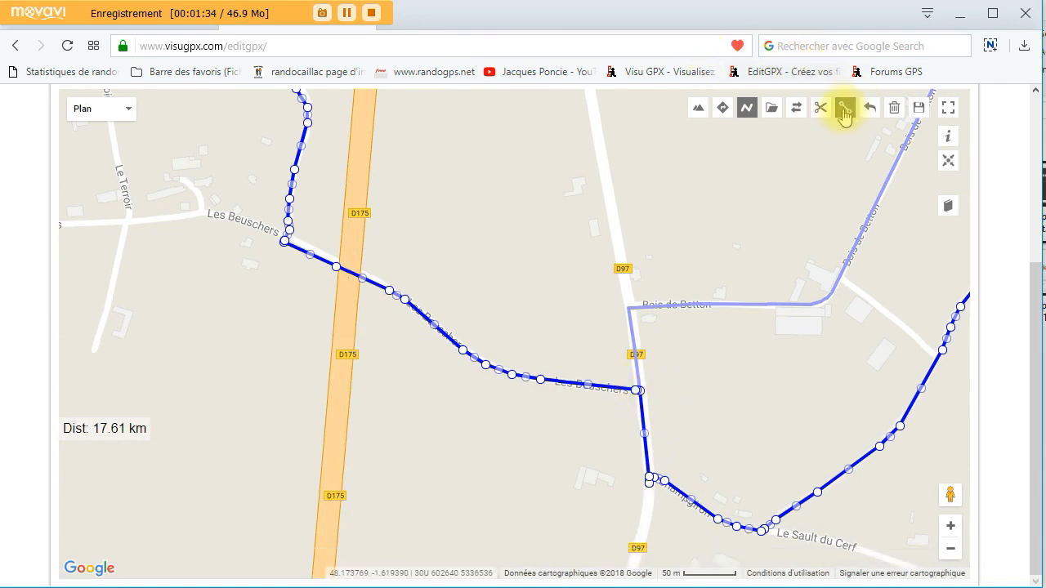
pyautogui.click(818, 108)
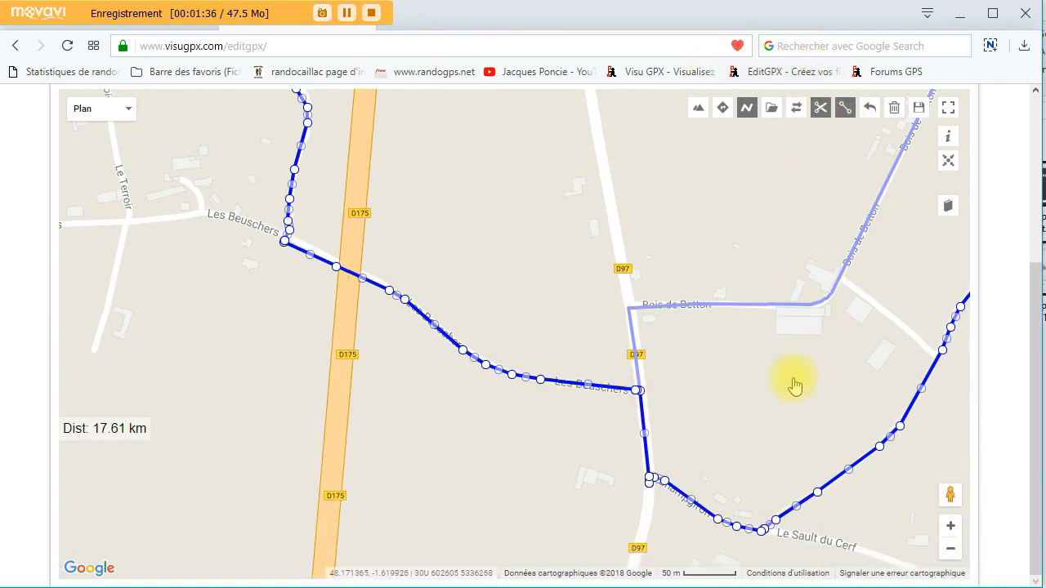
pyautogui.click(638, 391)
pyautogui.click(602, 146)
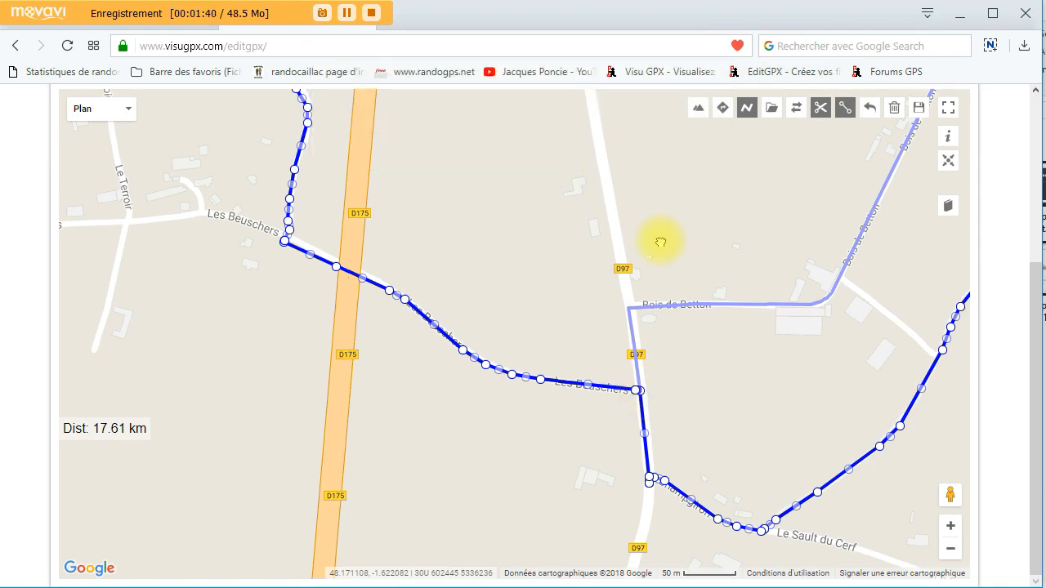
# Step: Delete the cut-off section of the second track between Betton and the D97 junction
pyautogui.moveTo(493, 187); pyautogui.dragTo(760, 414)
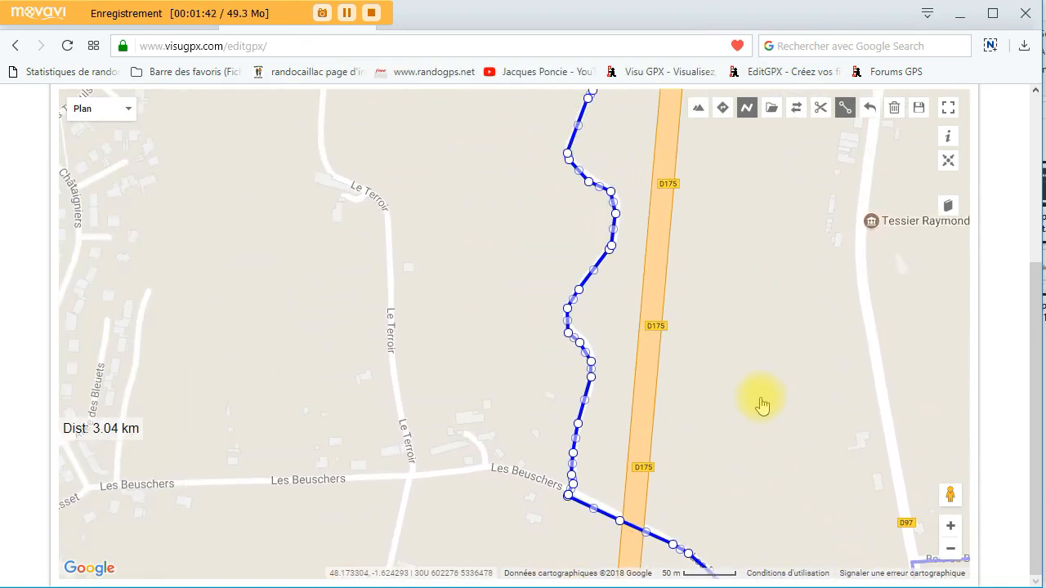
pyautogui.scroll(-1, 761, 403)
pyautogui.scroll(-1, 478, 318)
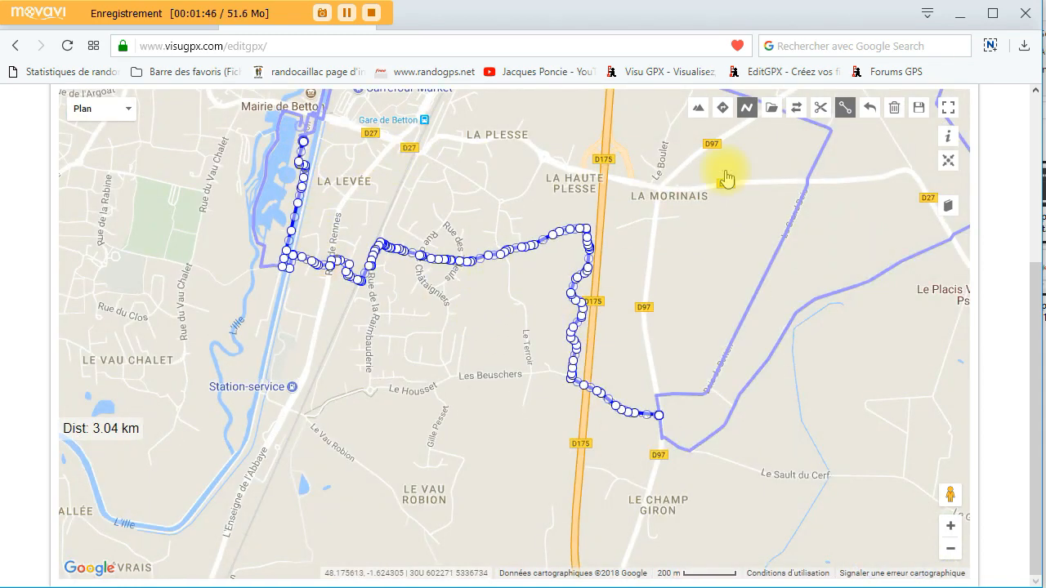
pyautogui.click(895, 109)
pyautogui.click(609, 146)
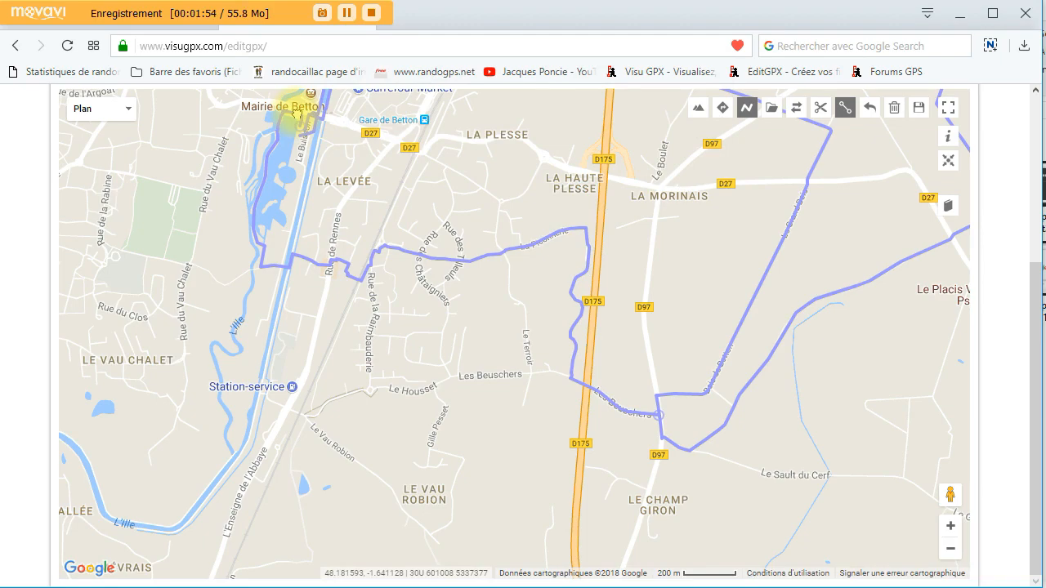
# Step: Activate the first track and cut it at the Route du Landret junction, just east of Rue du Mont Saint-Michel
pyautogui.click(296, 112)
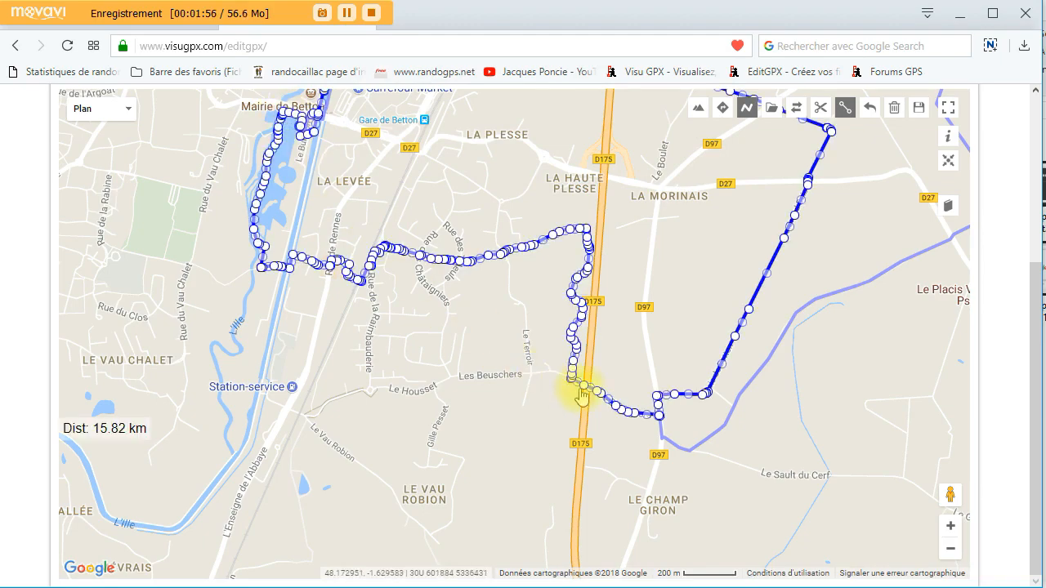
pyautogui.moveTo(685, 254); pyautogui.dragTo(712, 432)
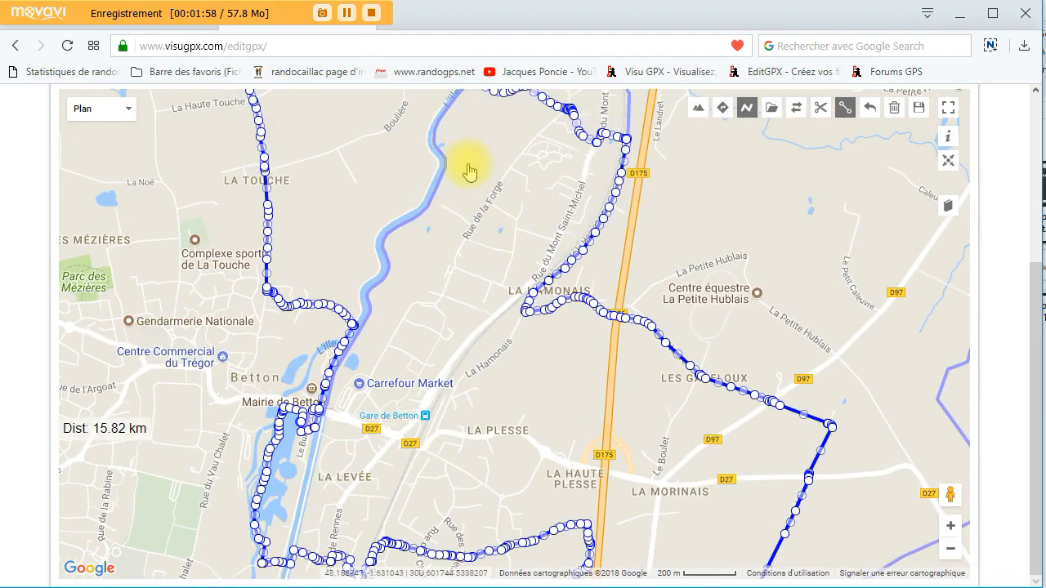
pyautogui.moveTo(467, 169); pyautogui.dragTo(498, 333)
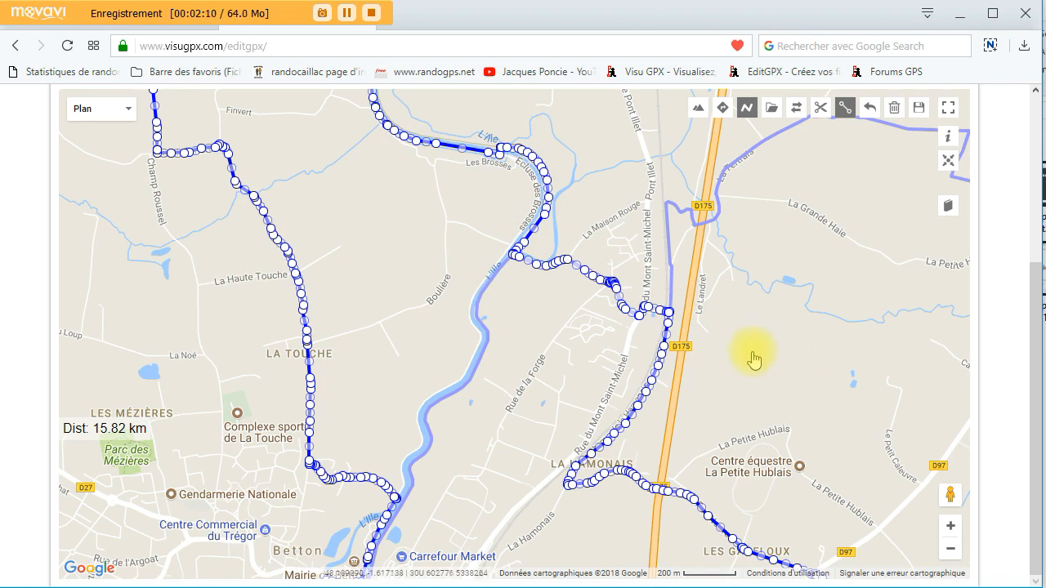
pyautogui.scroll(1, 719, 339)
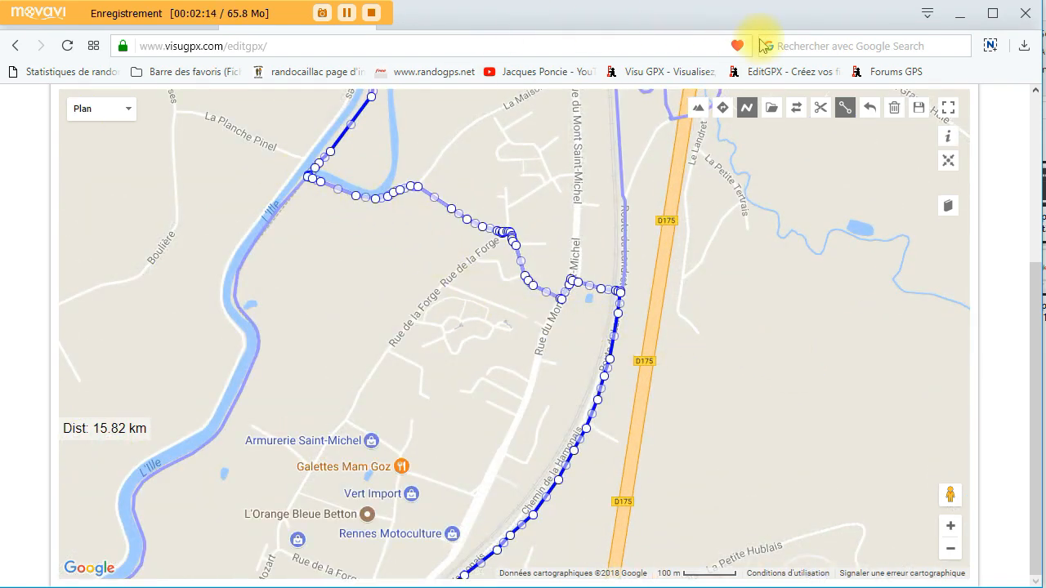
pyautogui.click(820, 107)
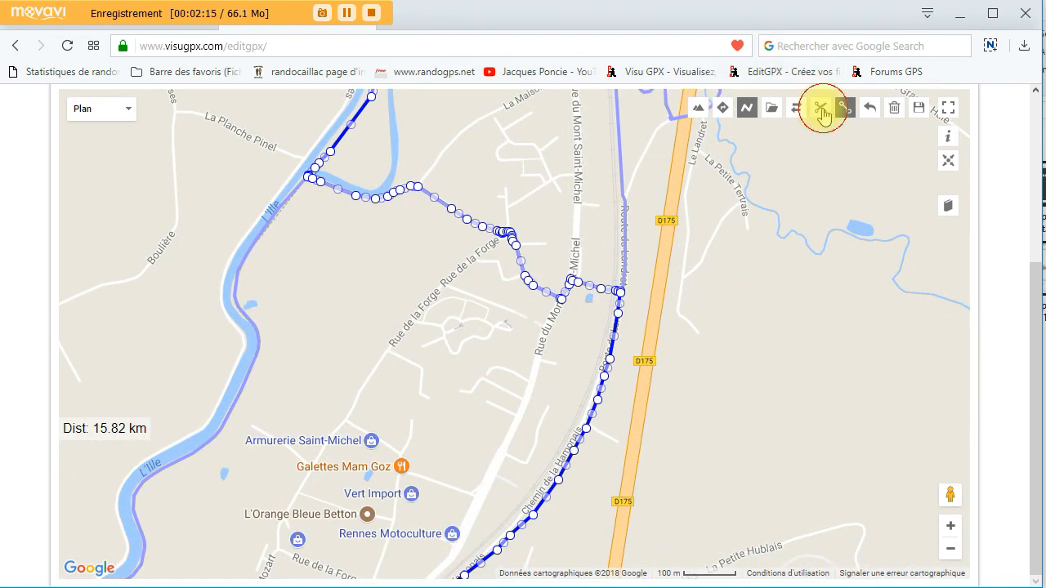
pyautogui.click(618, 292)
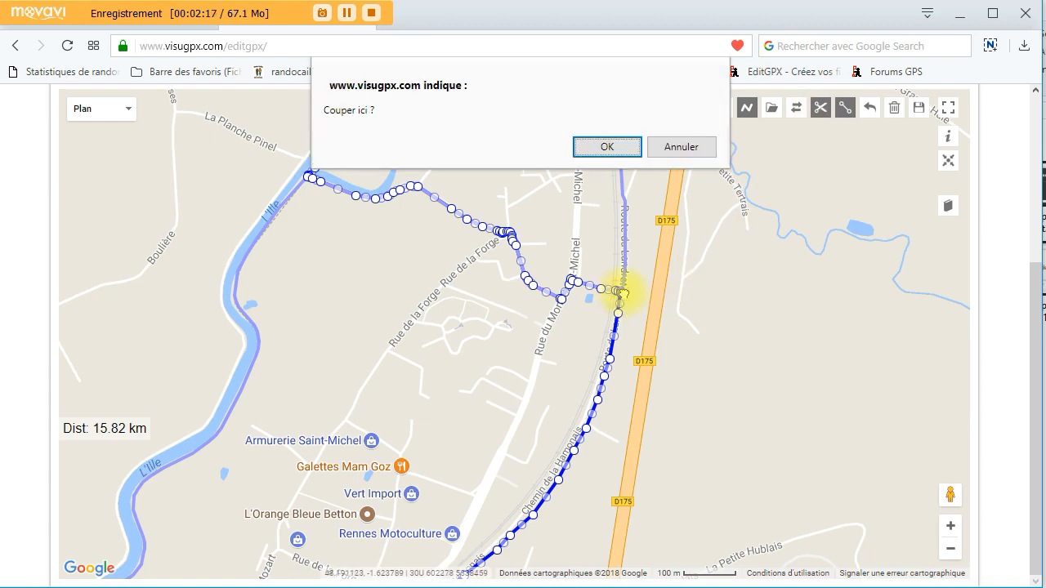
pyautogui.click(601, 147)
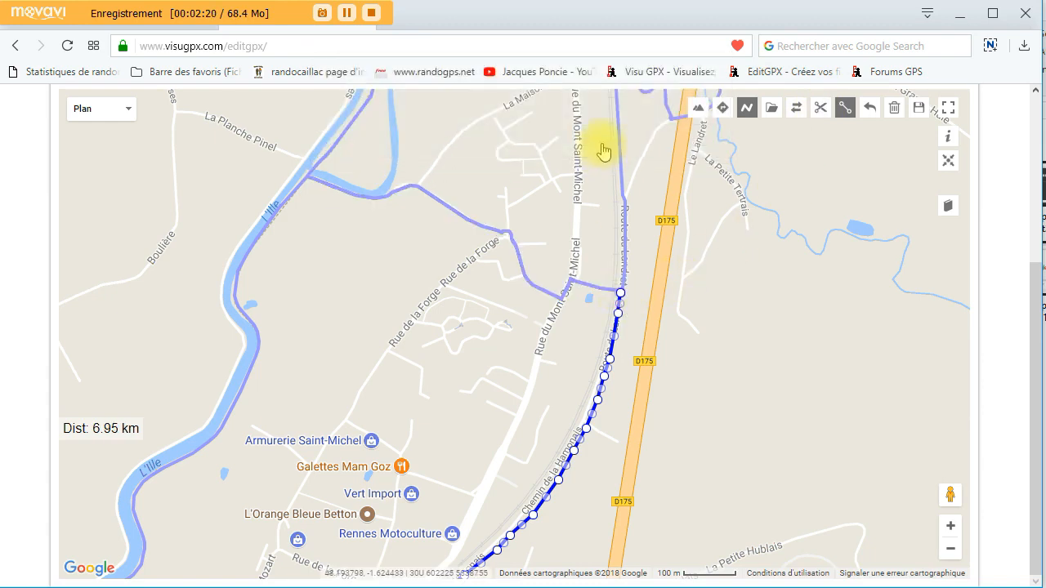
# Step: Activate the second track and cut it where it leaves the L'Ille riverbank near La Planche Pinel
pyautogui.click(324, 190)
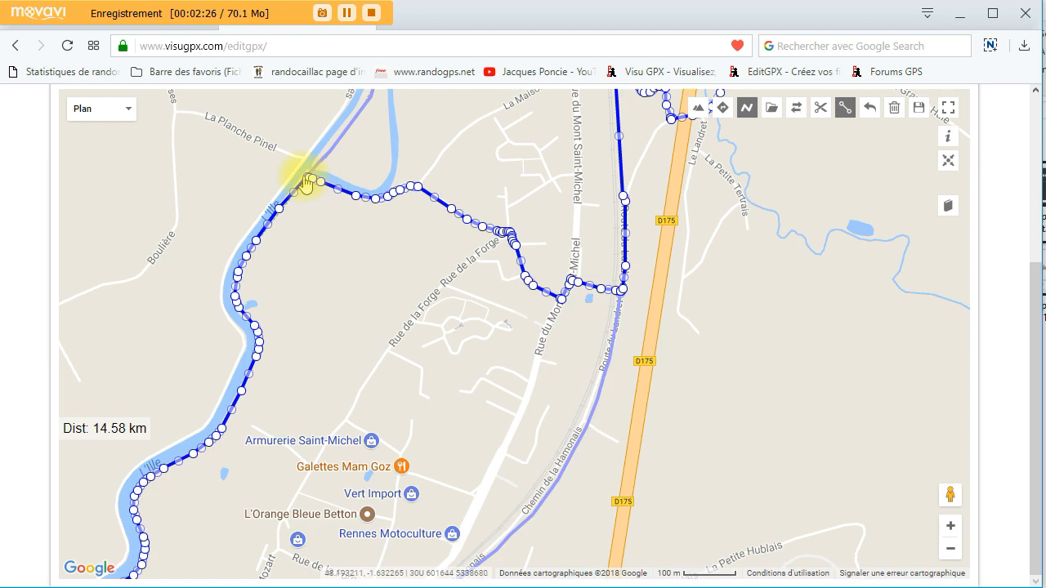
pyautogui.click(821, 107)
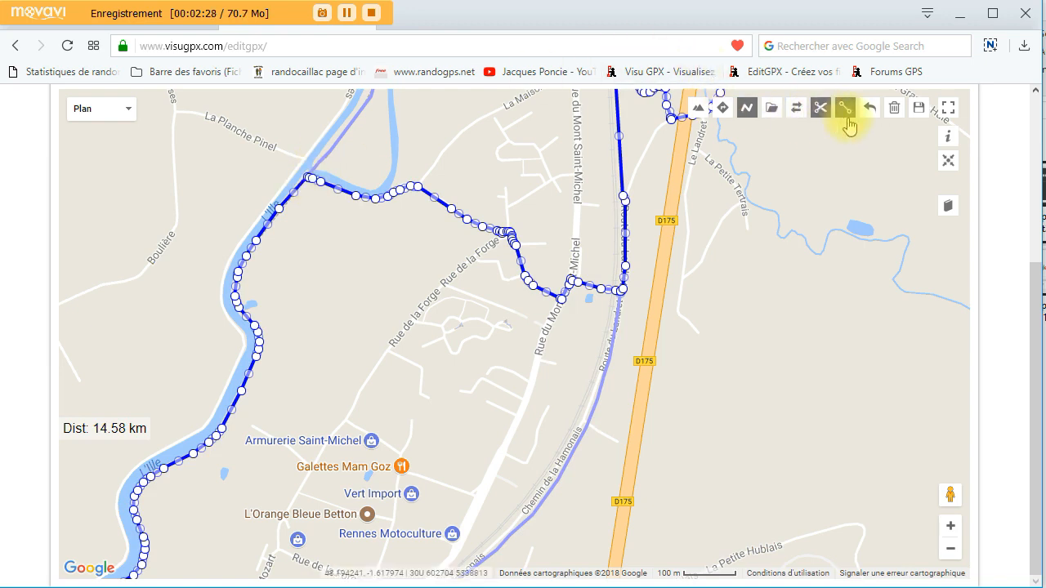
pyautogui.click(306, 179)
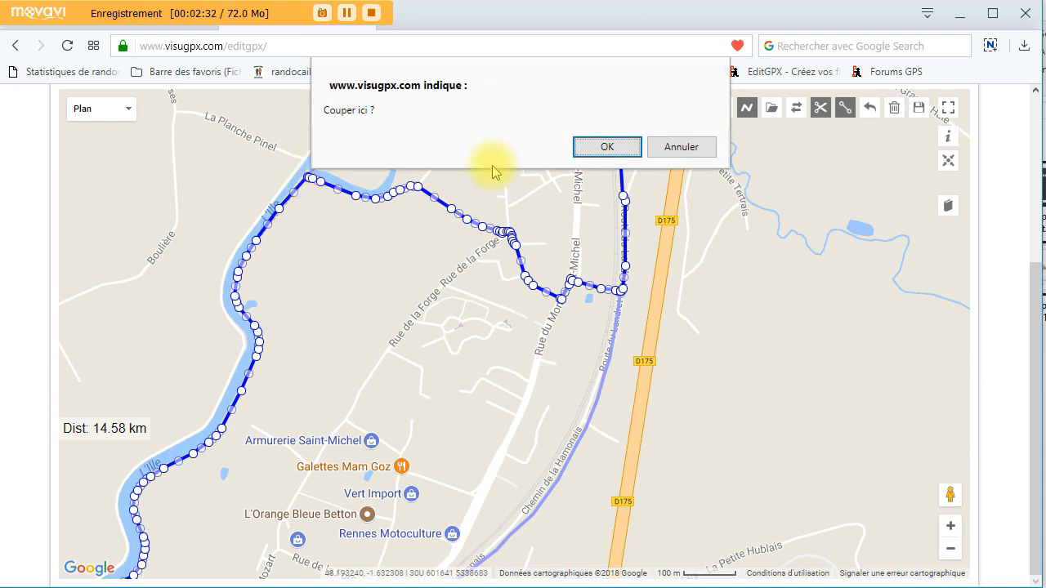
pyautogui.click(603, 148)
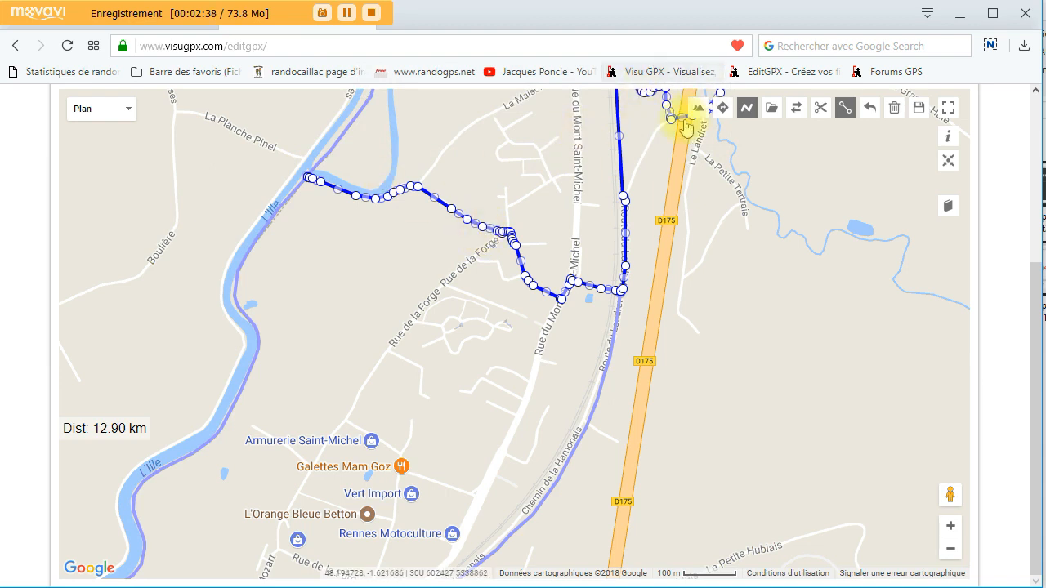
# Step: Cut the remaining eastern part of the second track at the Route du Landret junction
pyautogui.moveTo(661, 370); pyautogui.dragTo(615, 410)
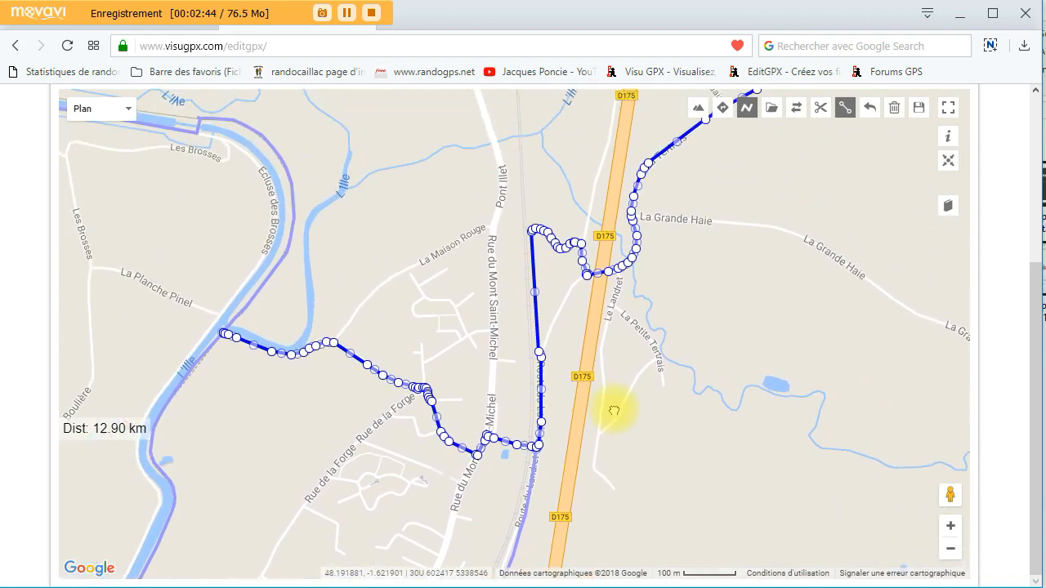
pyautogui.scroll(-1, 617, 407)
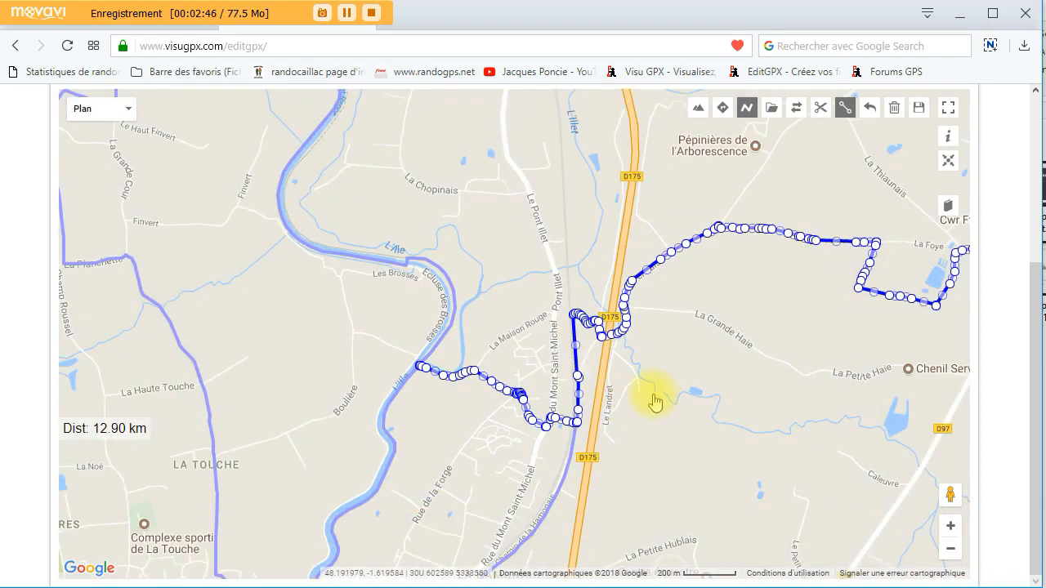
pyautogui.scroll(1, 649, 401)
pyautogui.moveTo(657, 406); pyautogui.dragTo(674, 252)
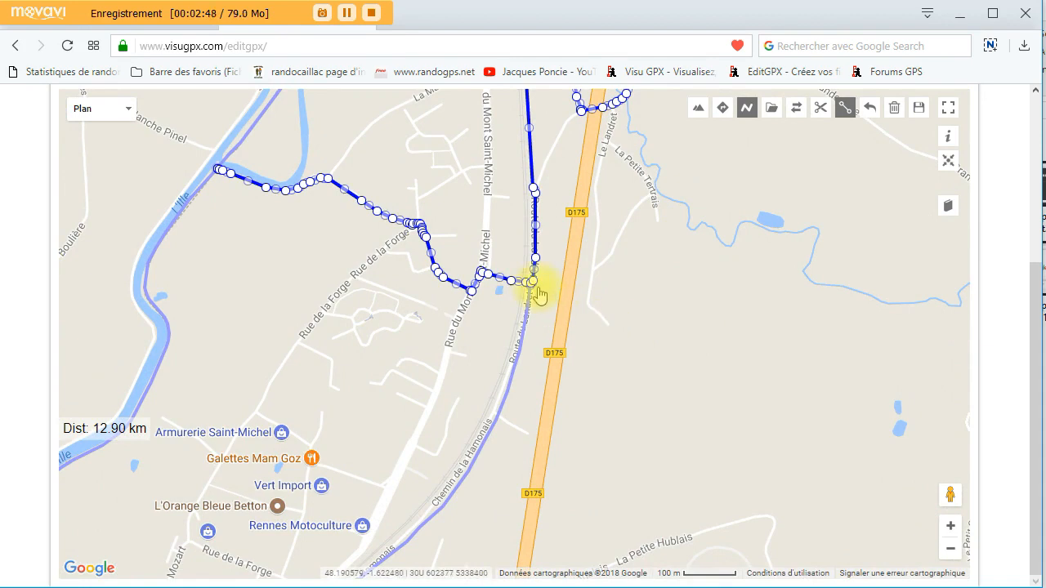
pyautogui.moveTo(535, 286); pyautogui.dragTo(533, 282)
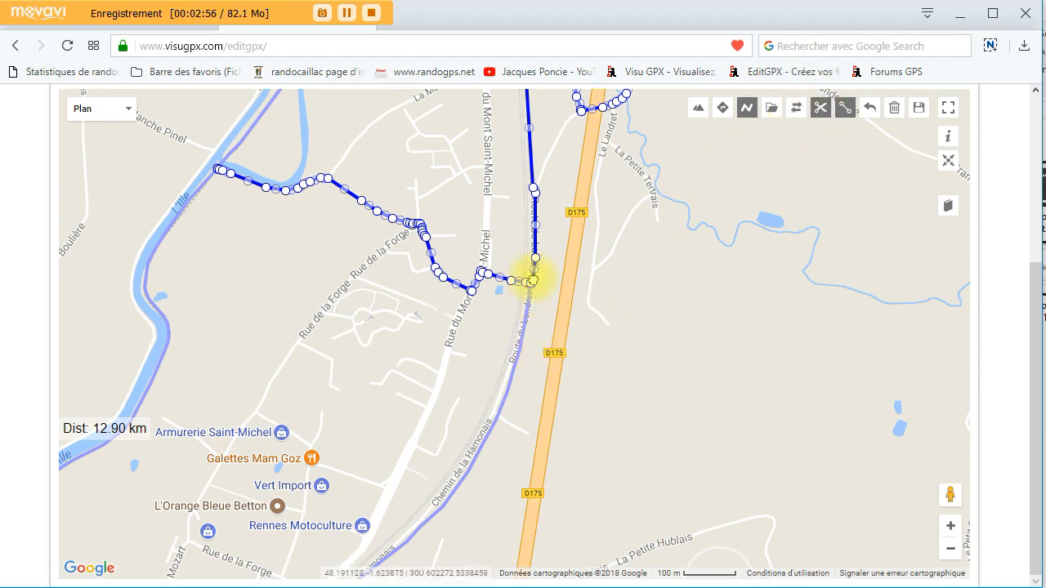
pyautogui.click(532, 280)
pyautogui.click(599, 145)
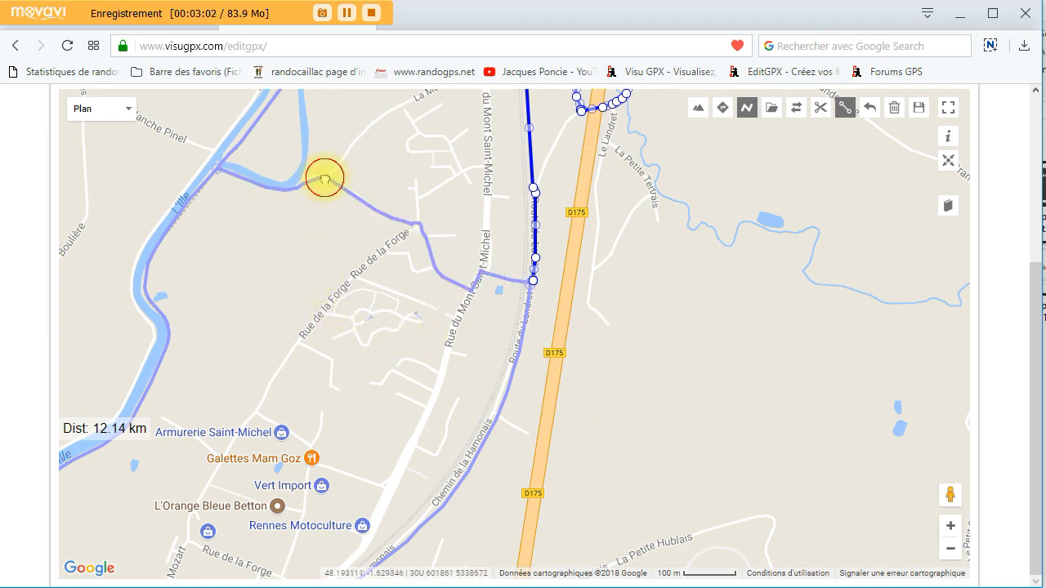
# Step: Delete the second track's short duplicate section between the L'Ille river and Route du Landret
pyautogui.click(325, 186)
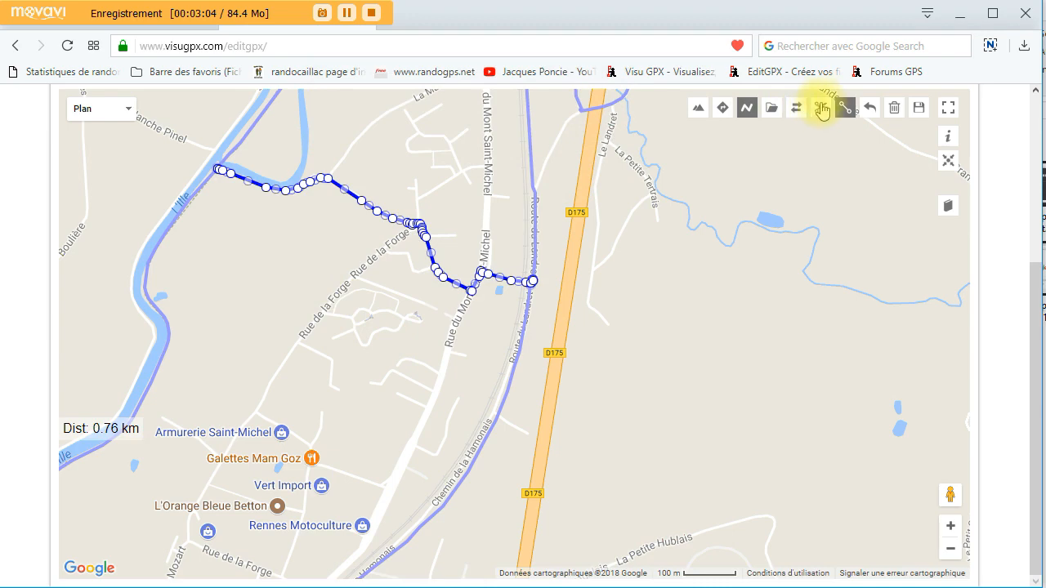
pyautogui.click(892, 113)
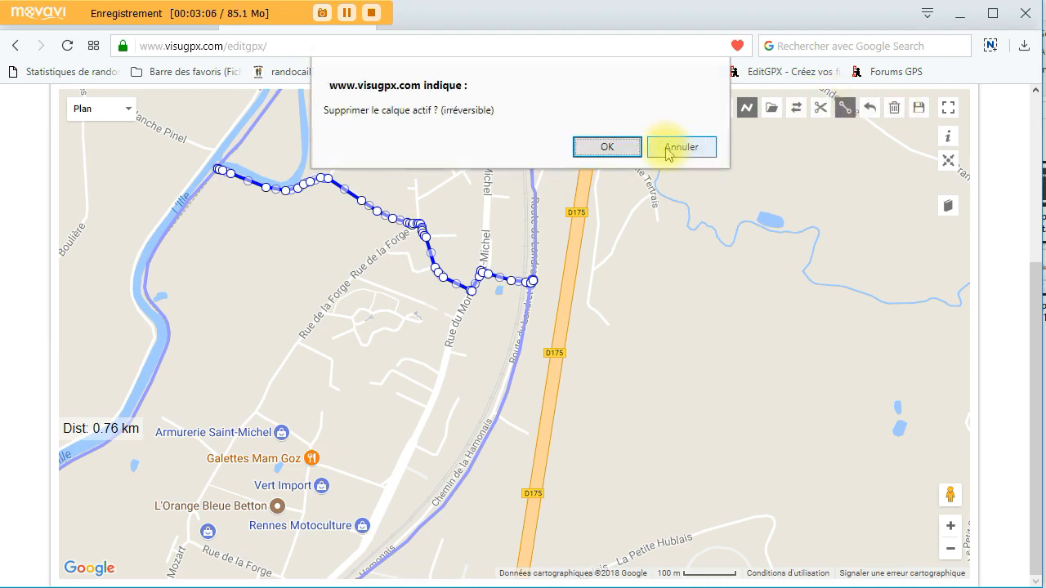
pyautogui.click(610, 145)
pyautogui.moveTo(278, 336); pyautogui.dragTo(626, 243)
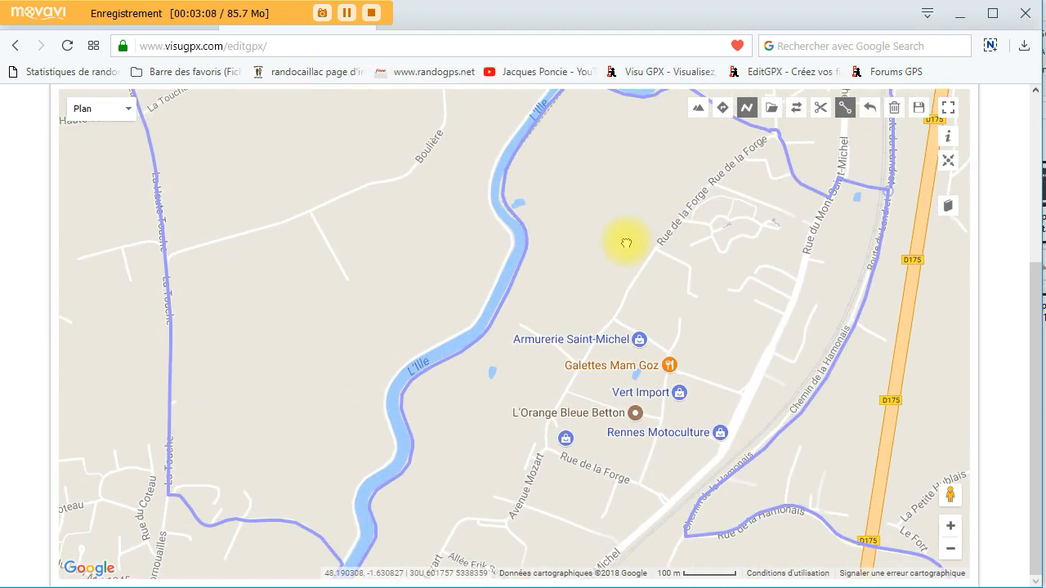
# Step: Delete the redundant track section along the L'Ille riverbank between Betton and the junction near La Planche Pinel
pyautogui.moveTo(565, 115); pyautogui.dragTo(594, 154)
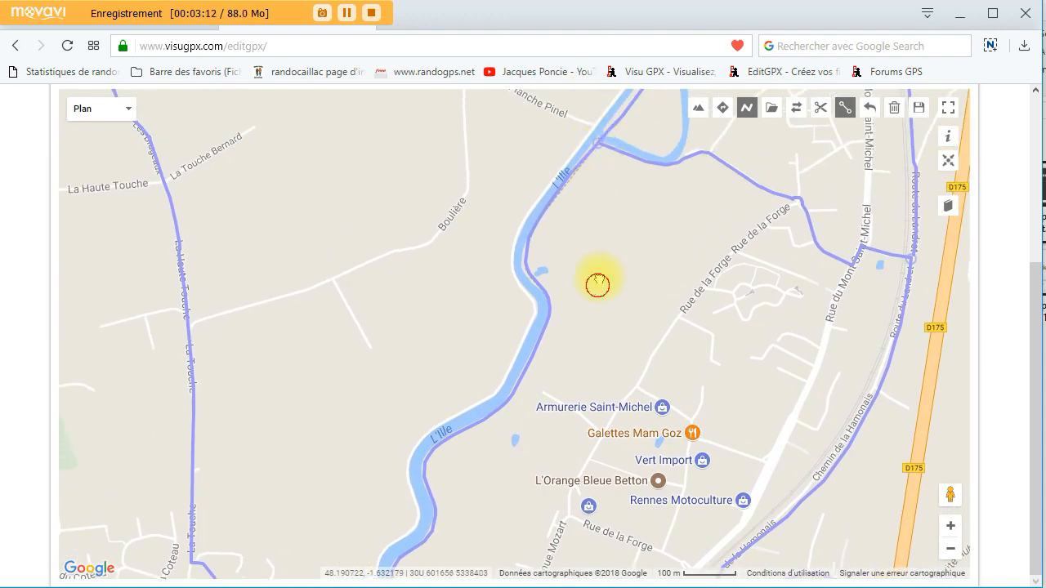
pyautogui.moveTo(602, 285); pyautogui.dragTo(583, 145)
pyautogui.moveTo(413, 444); pyautogui.dragTo(430, 280)
pyautogui.scroll(-1, 425, 307)
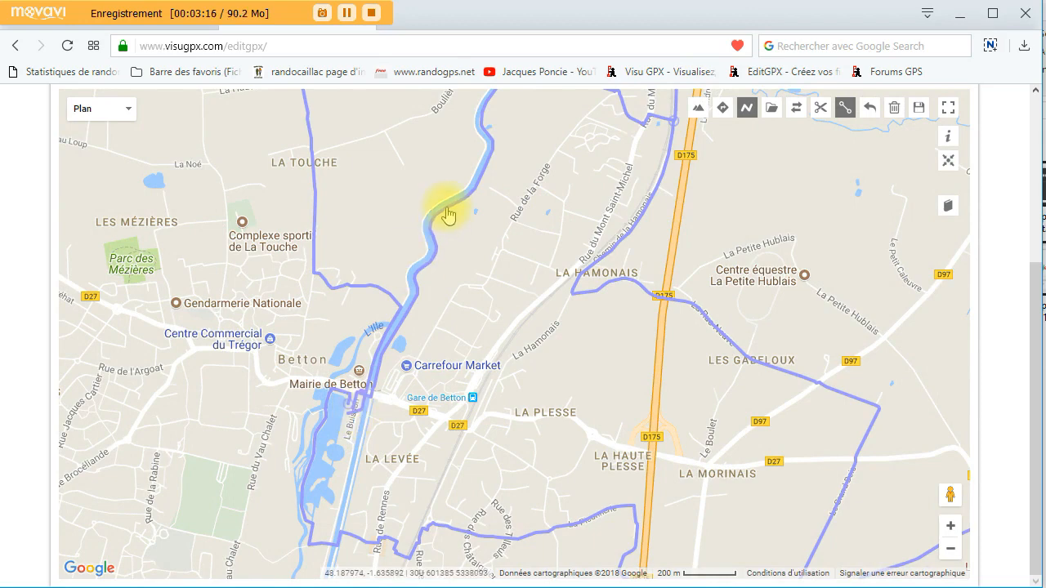
pyautogui.moveTo(448, 215); pyautogui.dragTo(450, 217)
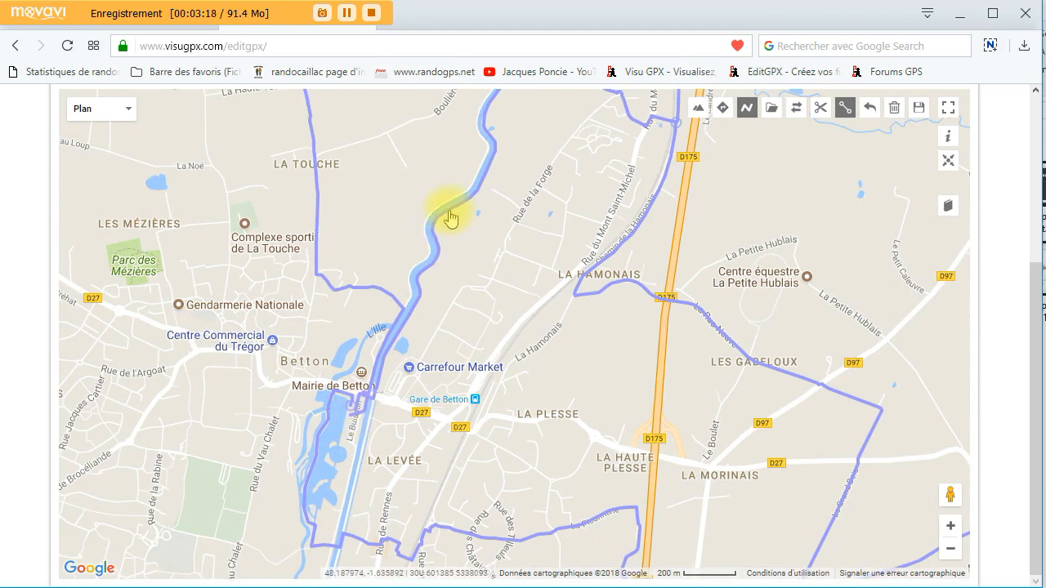
pyautogui.click(448, 212)
pyautogui.moveTo(599, 219); pyautogui.dragTo(467, 518)
pyautogui.click(895, 111)
pyautogui.click(625, 144)
# Step: Activate the track passing through Les Gabeloux and cut it at its junction with the other loop on the D97, at the east end of Les Beuschers
pyautogui.moveTo(673, 452); pyautogui.dragTo(726, 210)
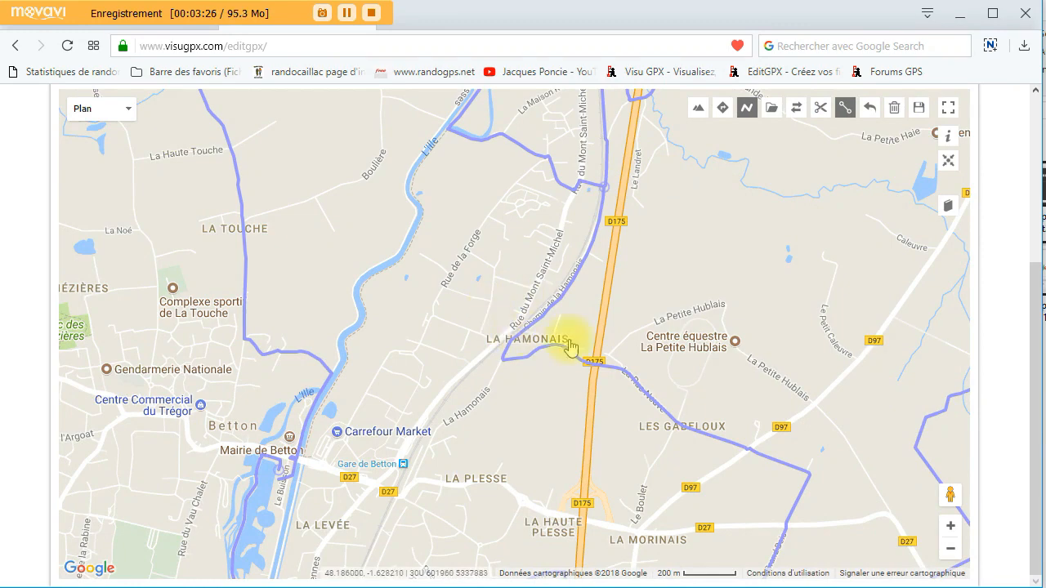
pyautogui.moveTo(798, 401); pyautogui.dragTo(716, 381)
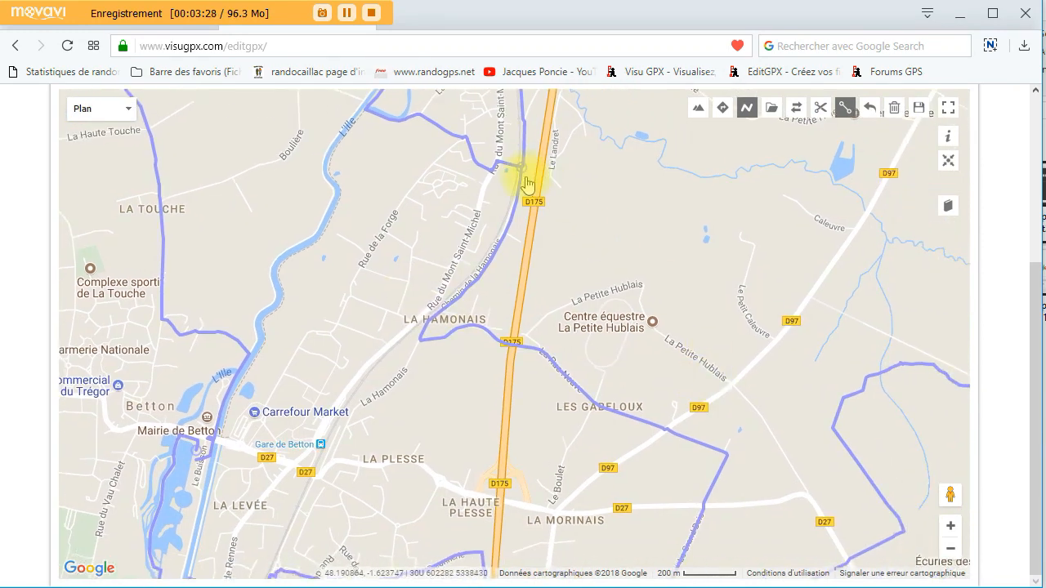
pyautogui.moveTo(691, 354); pyautogui.dragTo(602, 194)
pyautogui.moveTo(491, 441); pyautogui.dragTo(514, 306)
pyautogui.moveTo(513, 492); pyautogui.dragTo(529, 445)
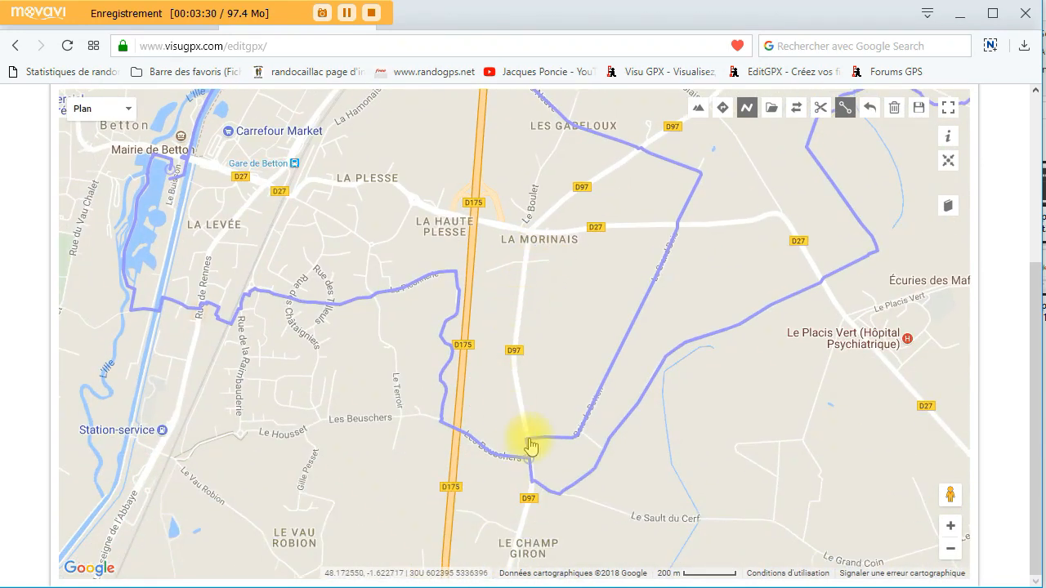
pyautogui.click(615, 360)
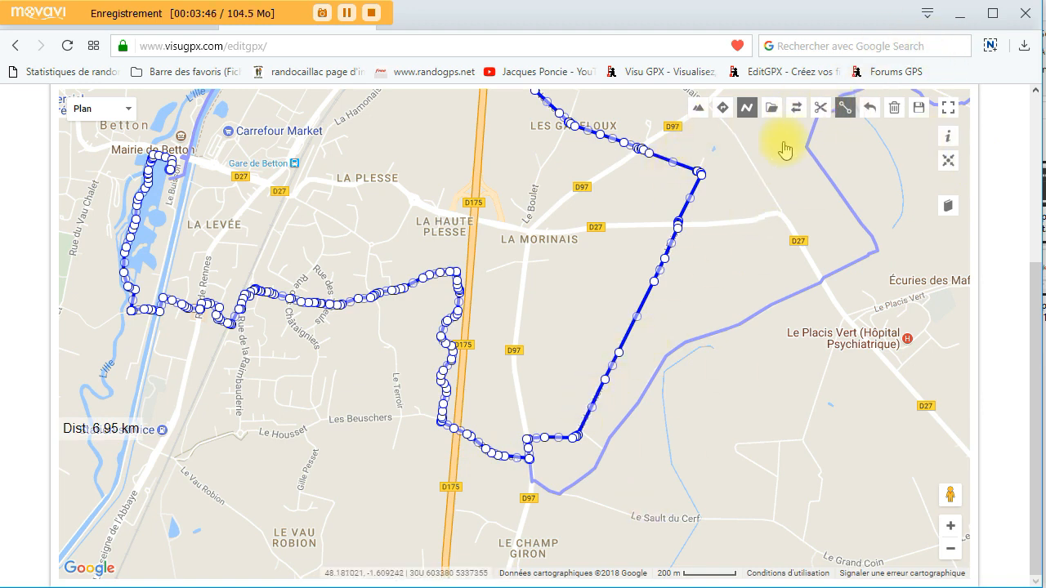
pyautogui.click(821, 109)
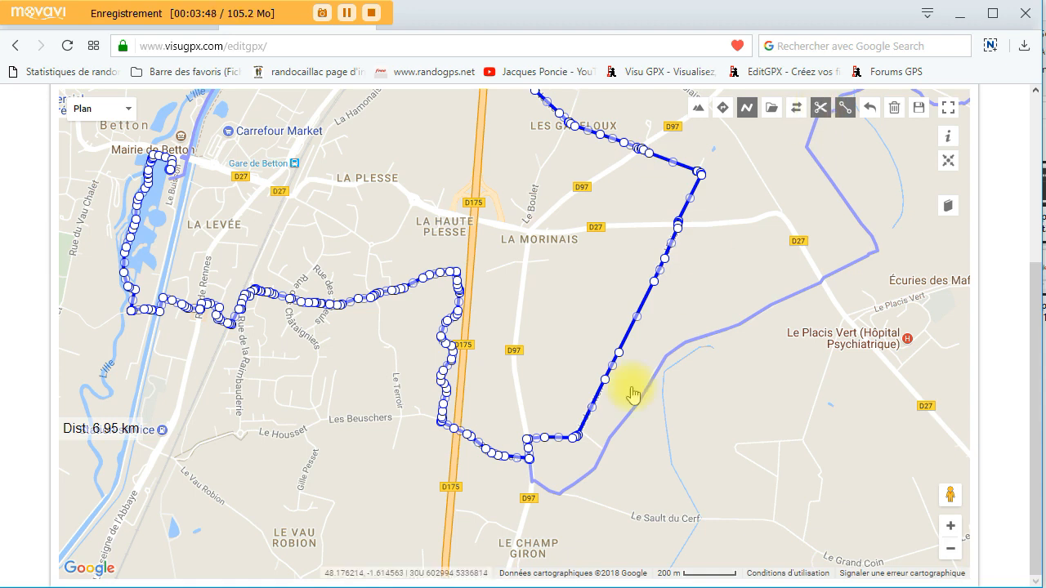
pyautogui.click(531, 458)
pyautogui.click(615, 144)
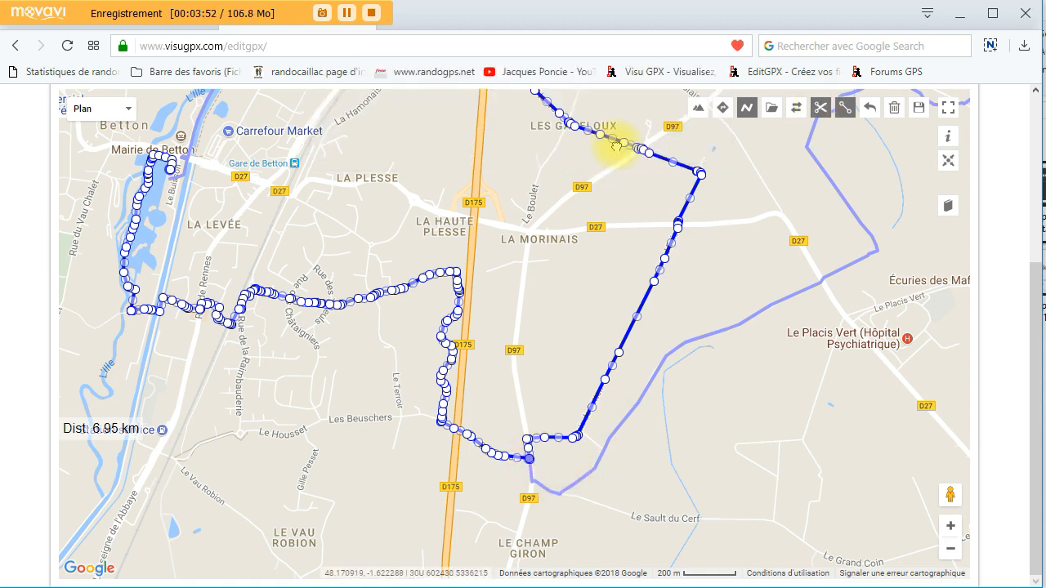
# Step: Delete the track section running from the Route du Landret junction through La Hamonais and Les Gabeloux to the D97 cut
pyautogui.moveTo(520, 234); pyautogui.dragTo(580, 500)
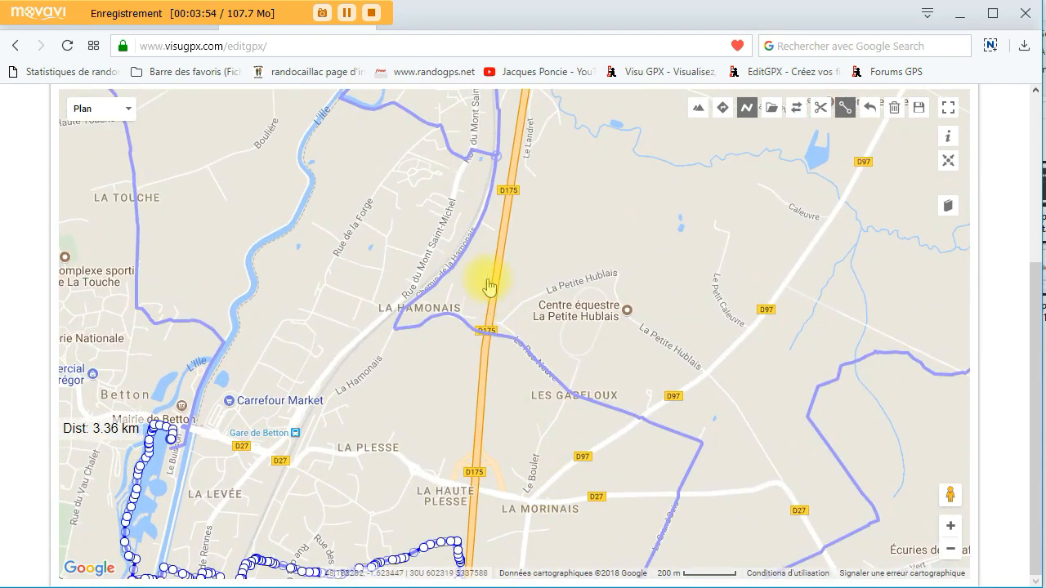
pyautogui.moveTo(566, 247); pyautogui.dragTo(644, 367)
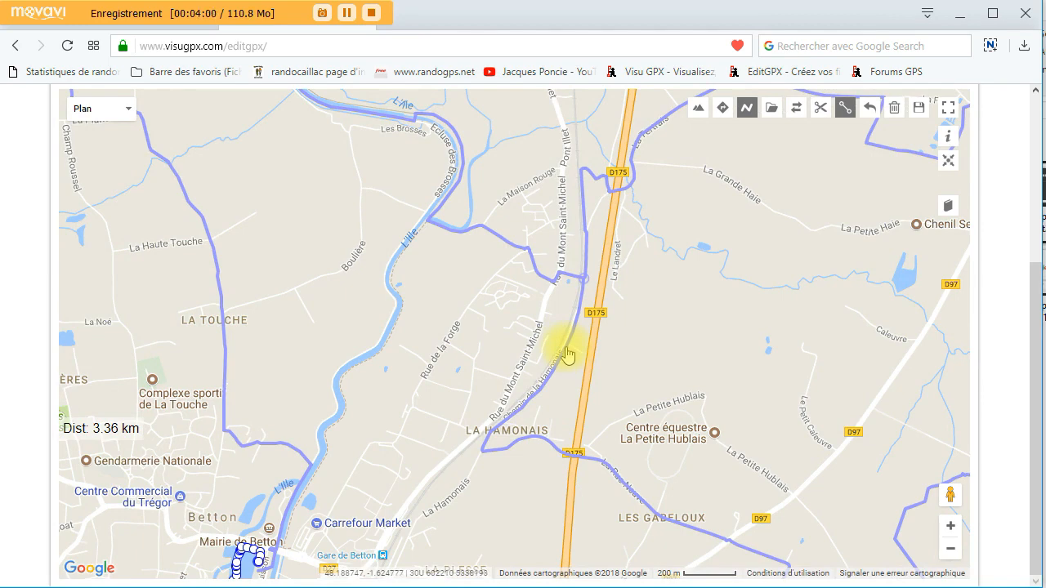
pyautogui.click(565, 349)
pyautogui.moveTo(660, 351); pyautogui.dragTo(630, 152)
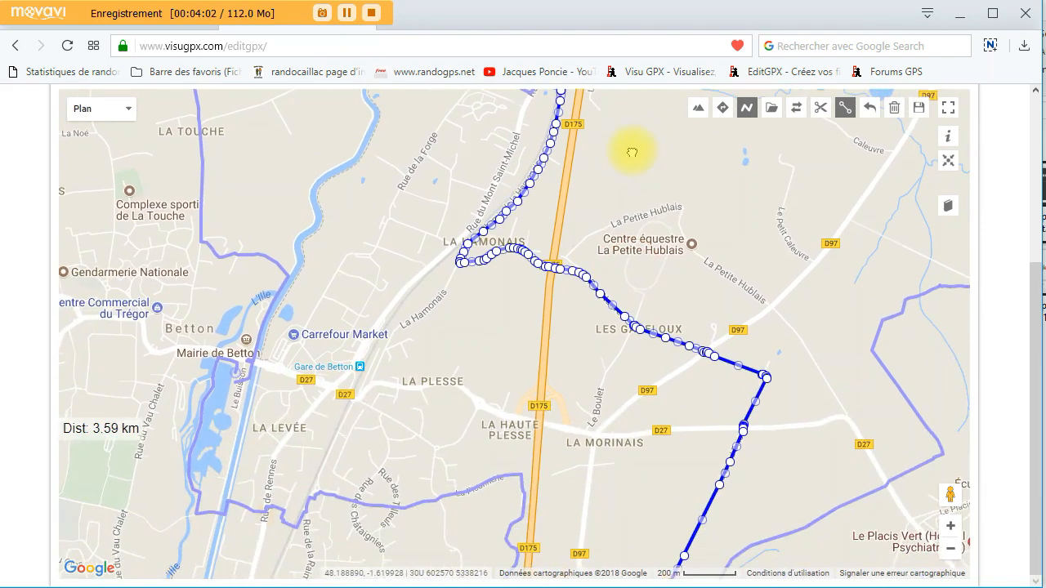
pyautogui.moveTo(484, 375); pyautogui.dragTo(567, 414)
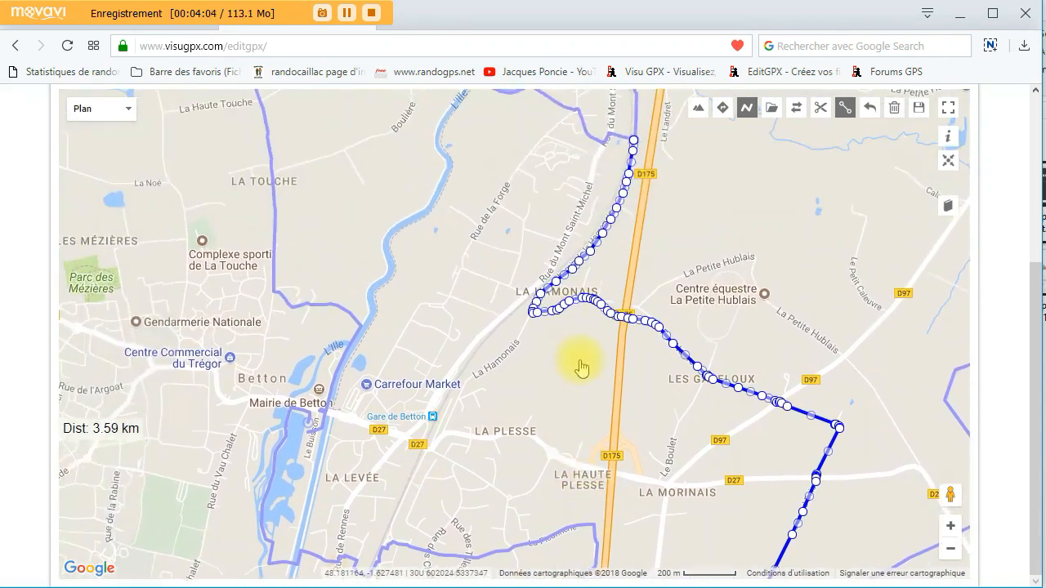
pyautogui.click(897, 109)
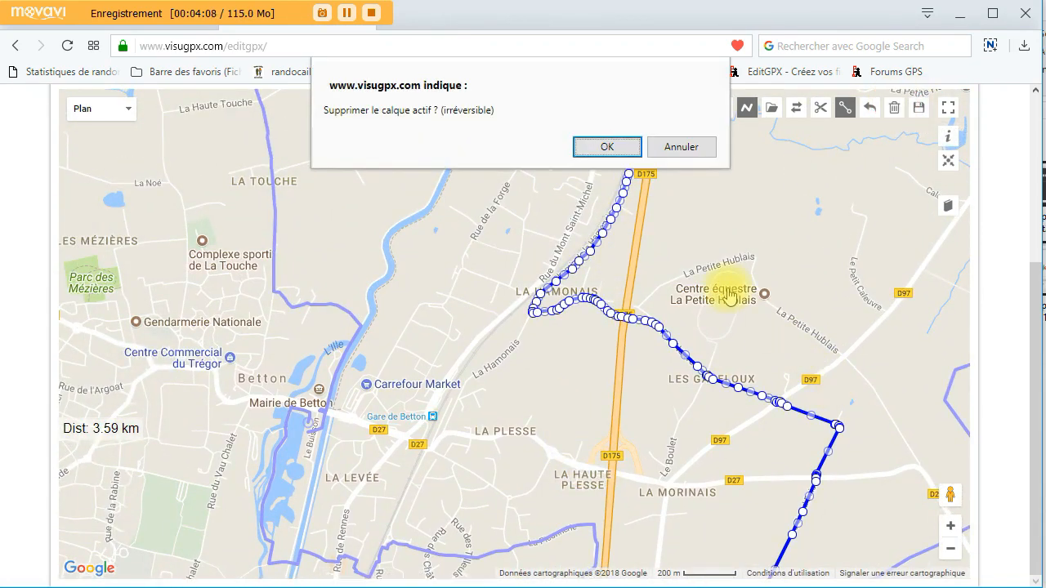
pyautogui.click(607, 146)
# Step: Activate the western track through La Touche and merge it with the eastern track at the Route du Landret junction
pyautogui.moveTo(481, 351); pyautogui.dragTo(604, 147)
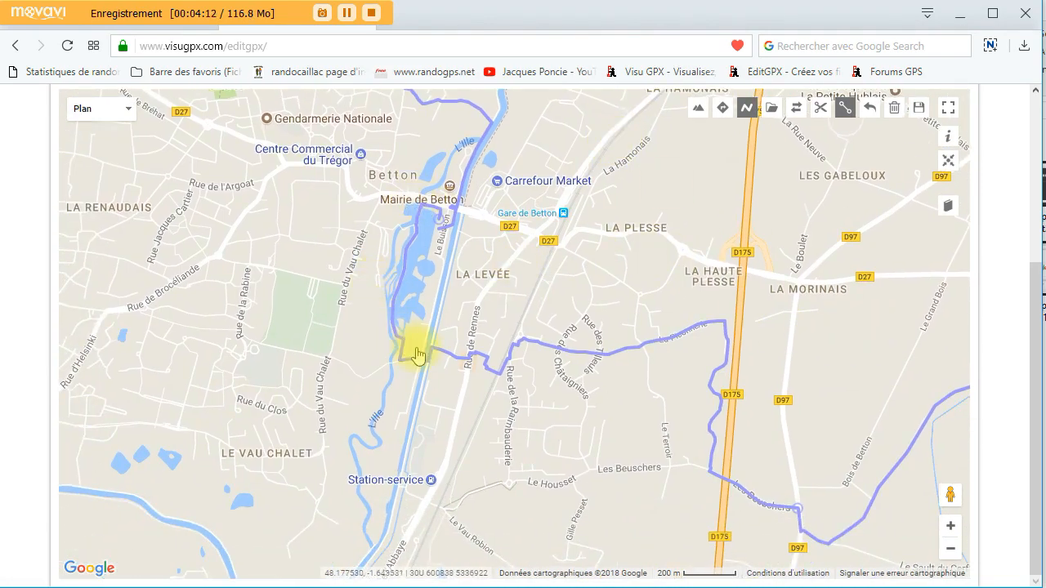
pyautogui.moveTo(751, 236); pyautogui.dragTo(660, 448)
pyautogui.moveTo(617, 333); pyautogui.dragTo(727, 485)
pyautogui.moveTo(556, 300); pyautogui.dragTo(491, 85)
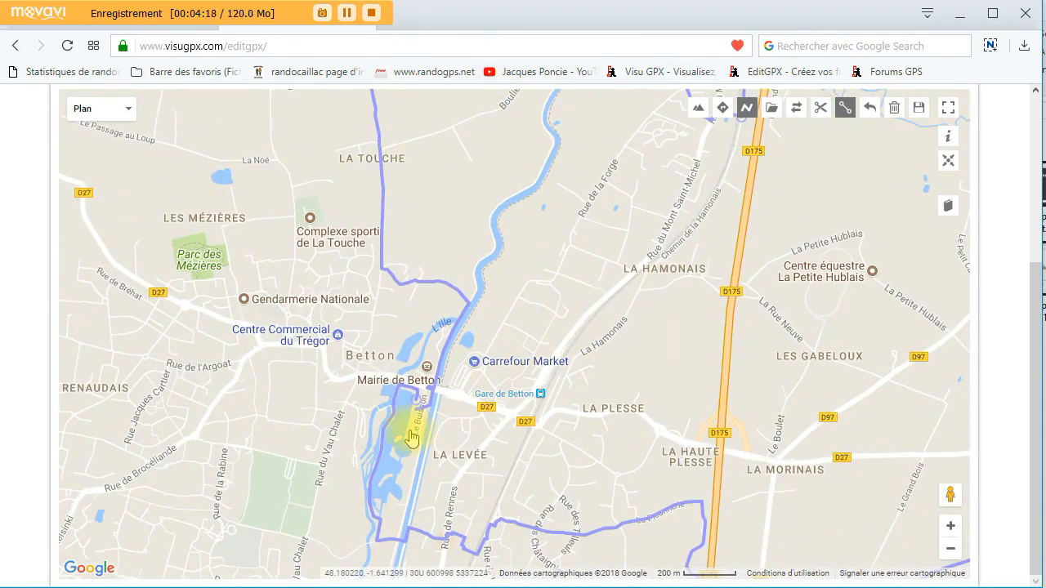
pyautogui.click(459, 321)
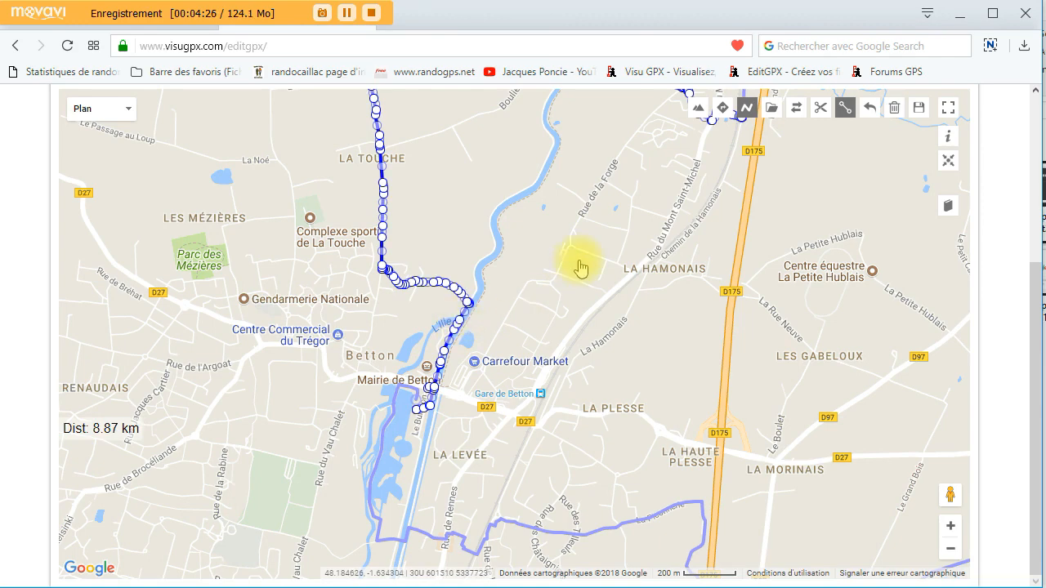
pyautogui.moveTo(577, 264); pyautogui.dragTo(532, 460)
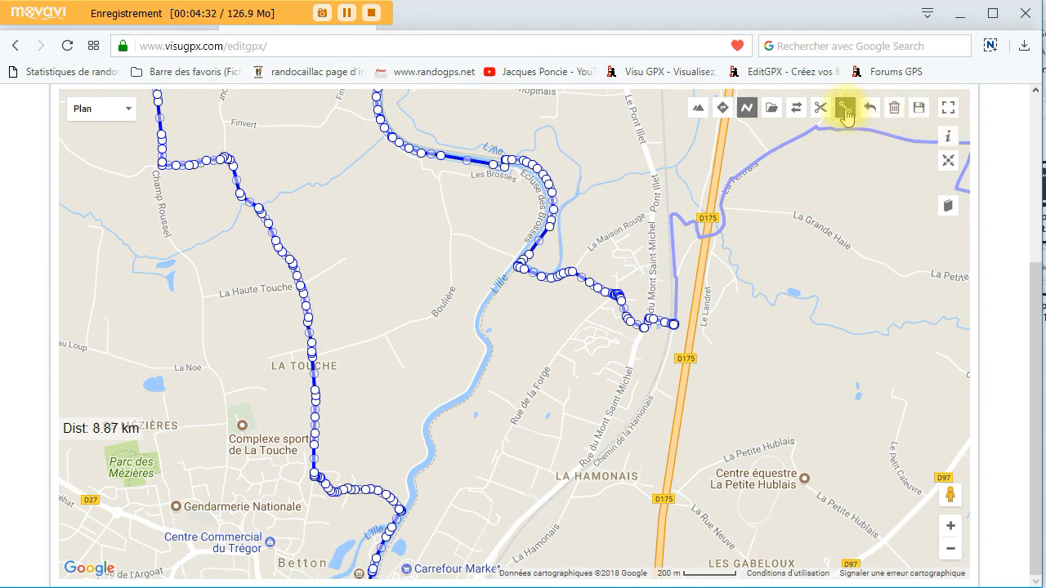
pyautogui.click(709, 239)
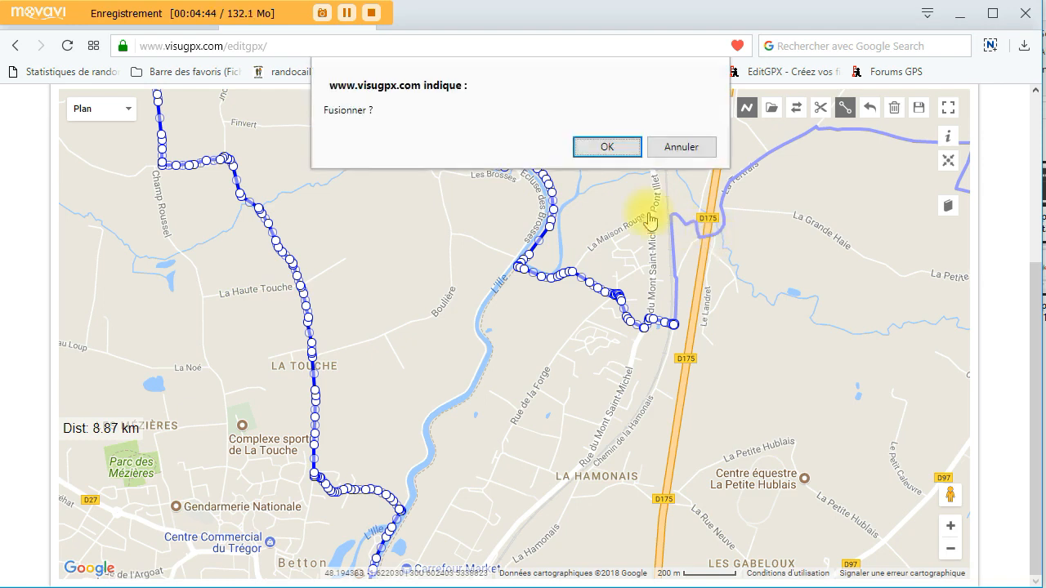
pyautogui.click(607, 149)
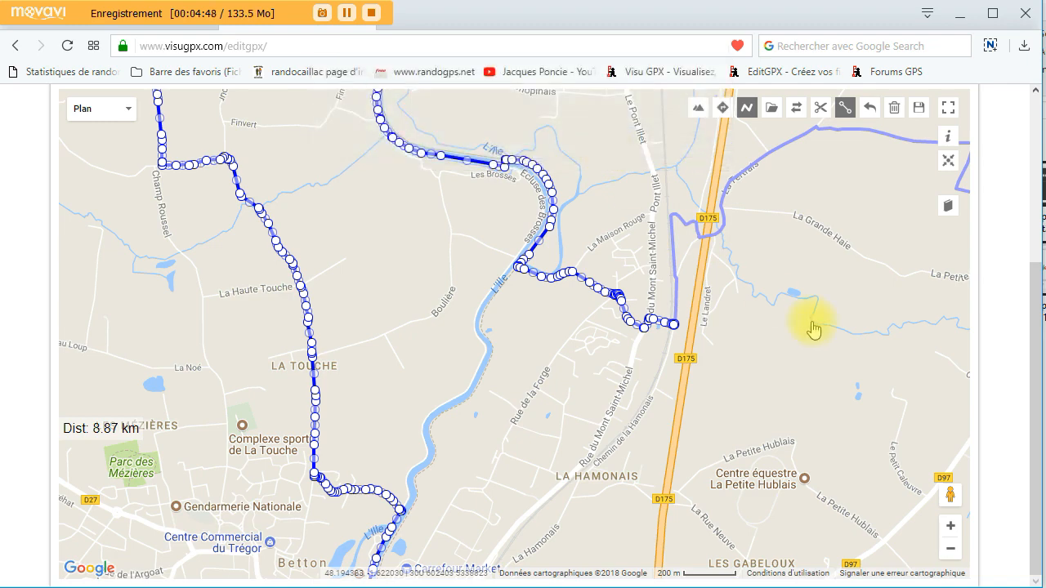
# Step: Merge the southern section between the D97 junction and Betton into the active track, and turn off the track-joining mode
pyautogui.scroll(-1, 795, 357)
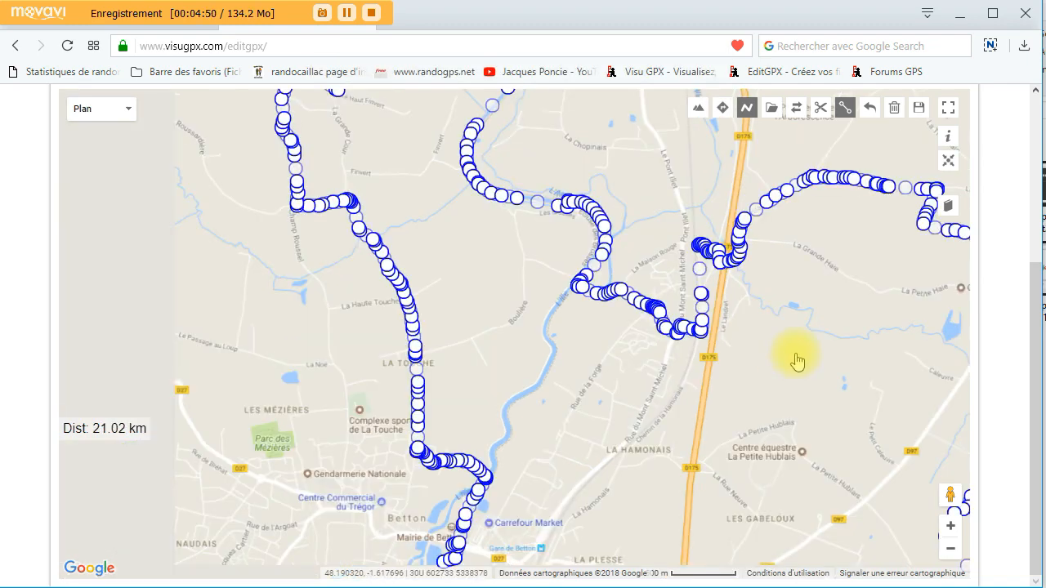
pyautogui.moveTo(693, 327); pyautogui.dragTo(636, 274)
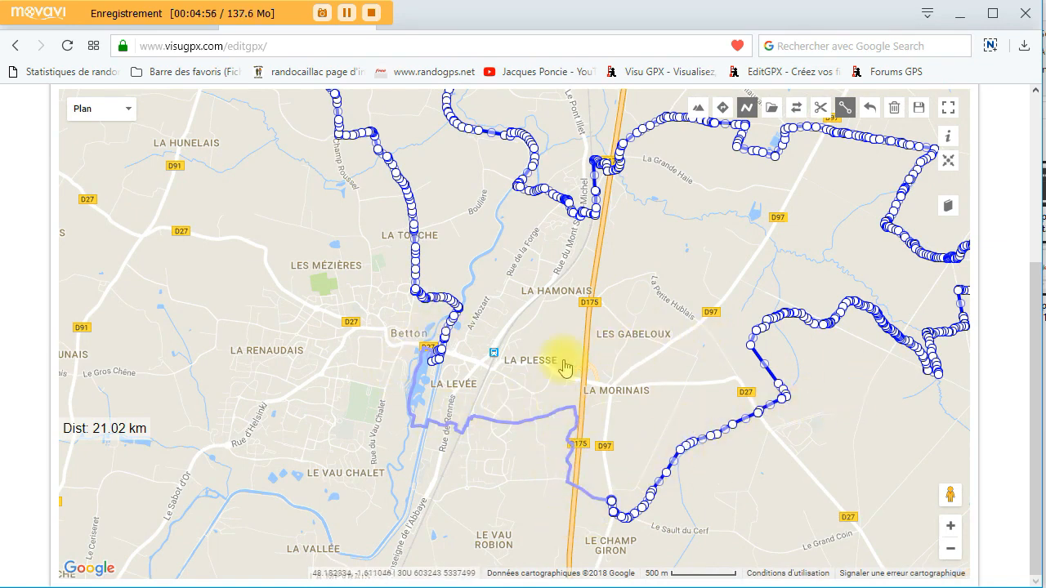
pyautogui.click(524, 425)
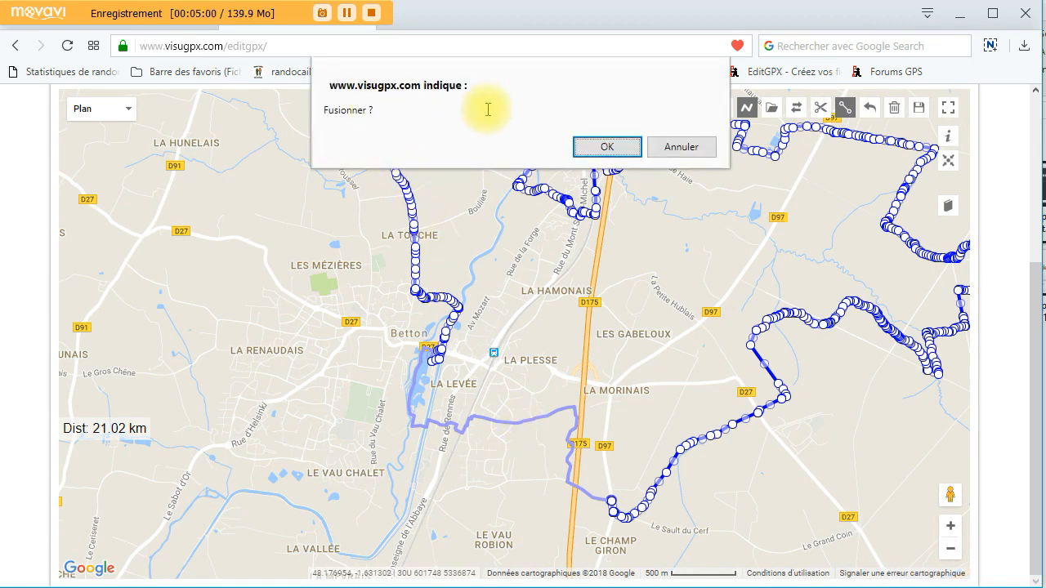
pyautogui.click(606, 147)
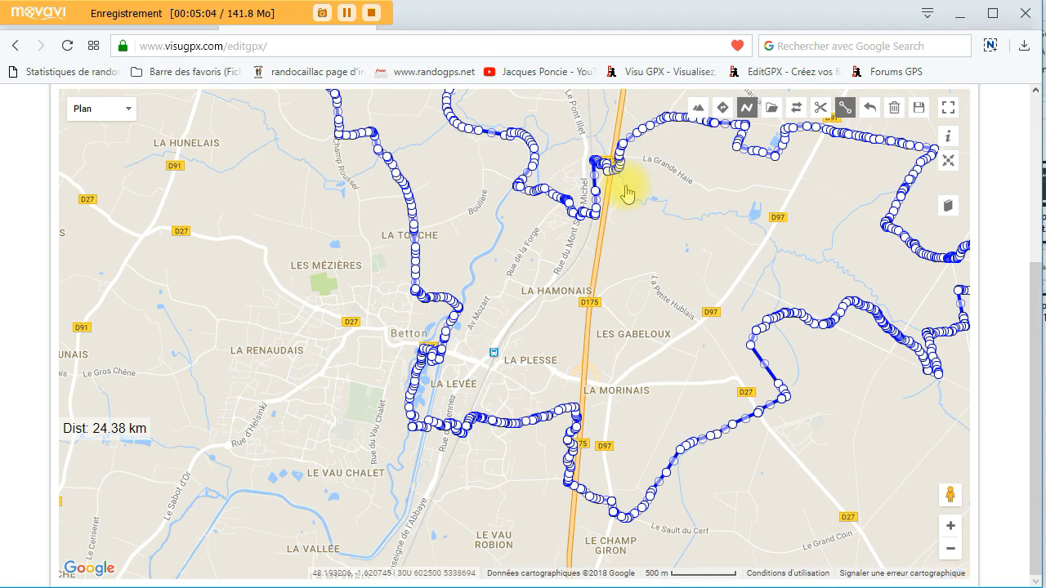
pyautogui.click(837, 103)
pyautogui.moveTo(677, 209); pyautogui.dragTo(612, 297)
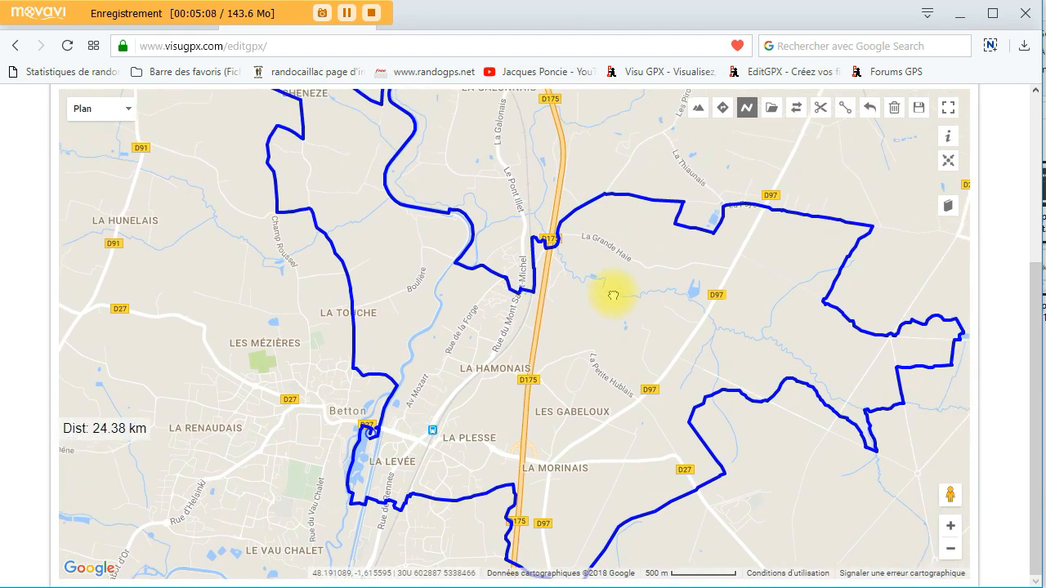
# Step: Download the combined route as a GPX file named 1+2 in the traces transferer folder
pyautogui.click(920, 110)
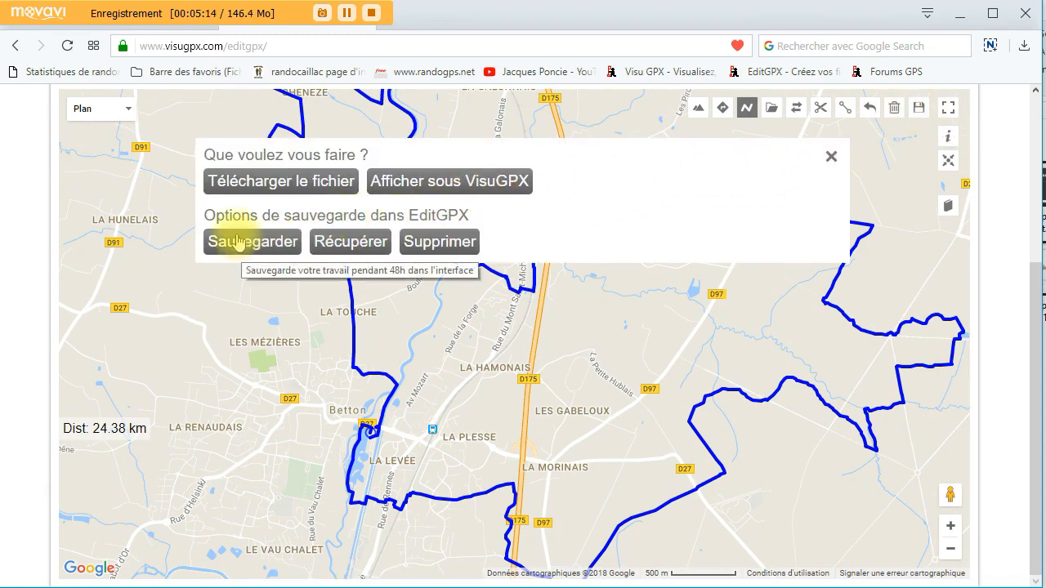
pyautogui.moveTo(239, 245); pyautogui.dragTo(234, 175)
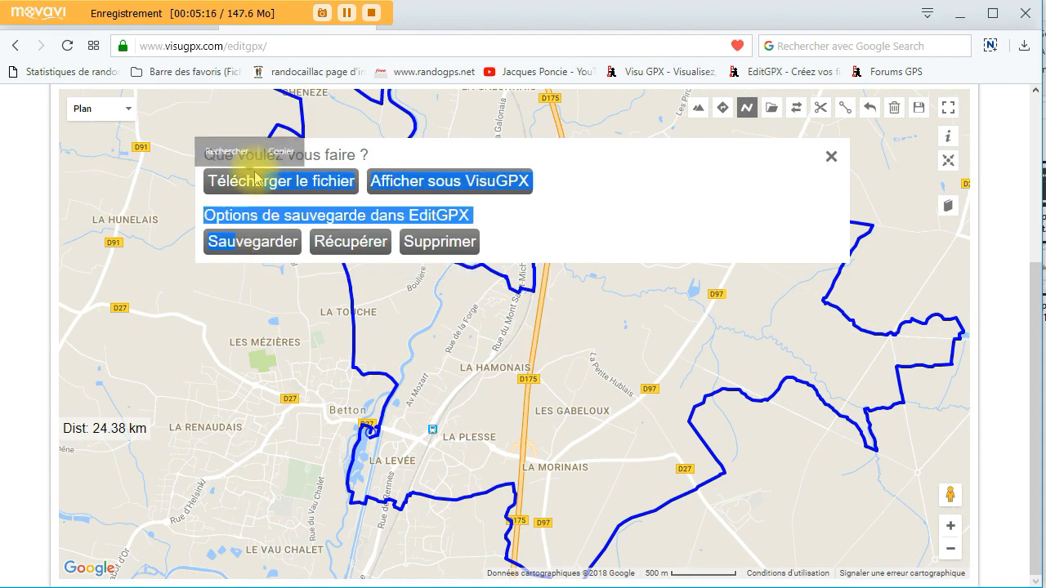
pyautogui.click(234, 181)
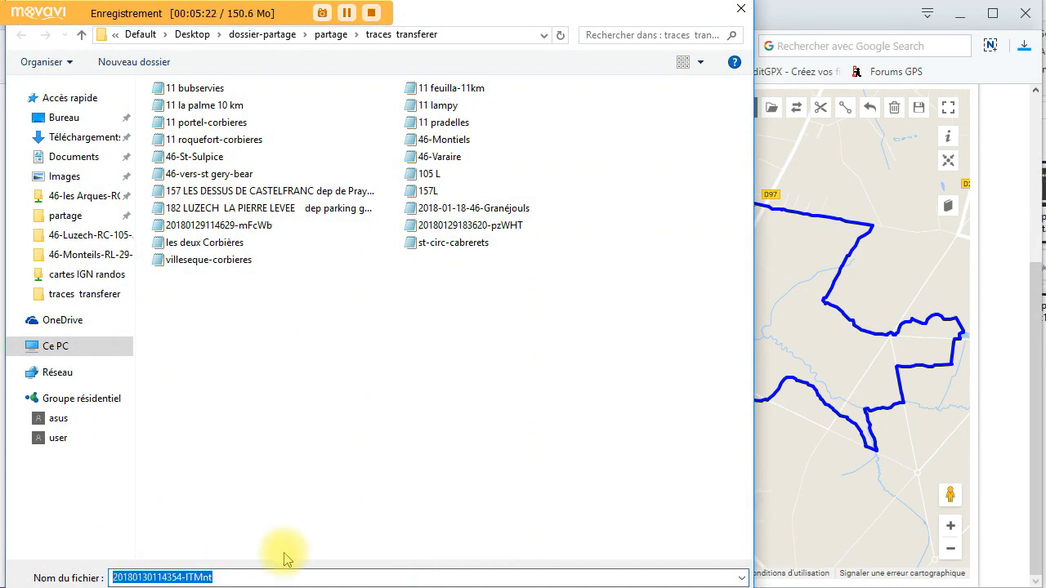
pyautogui.write('1+2')
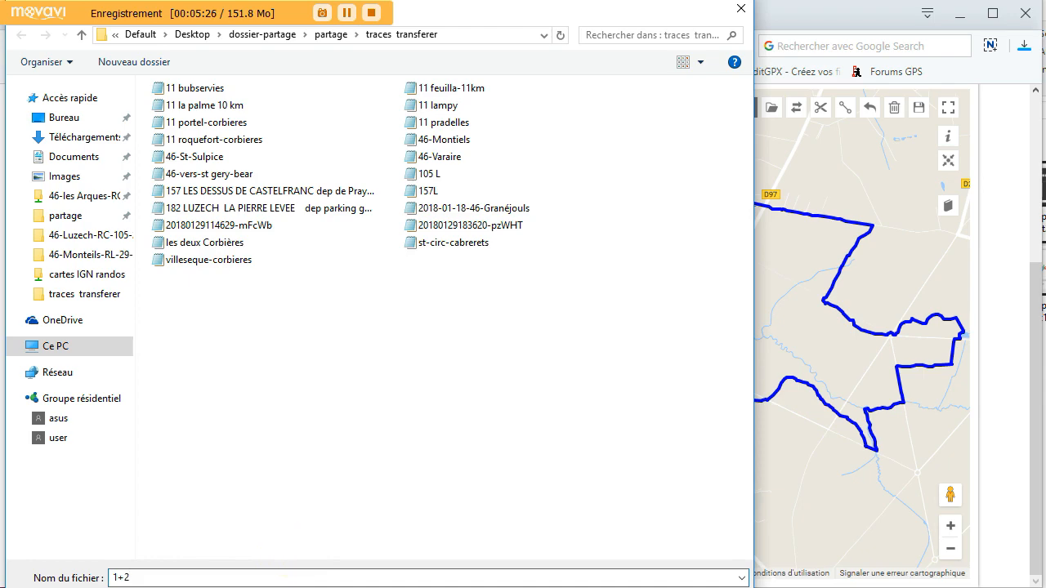
pyautogui.press('Return')
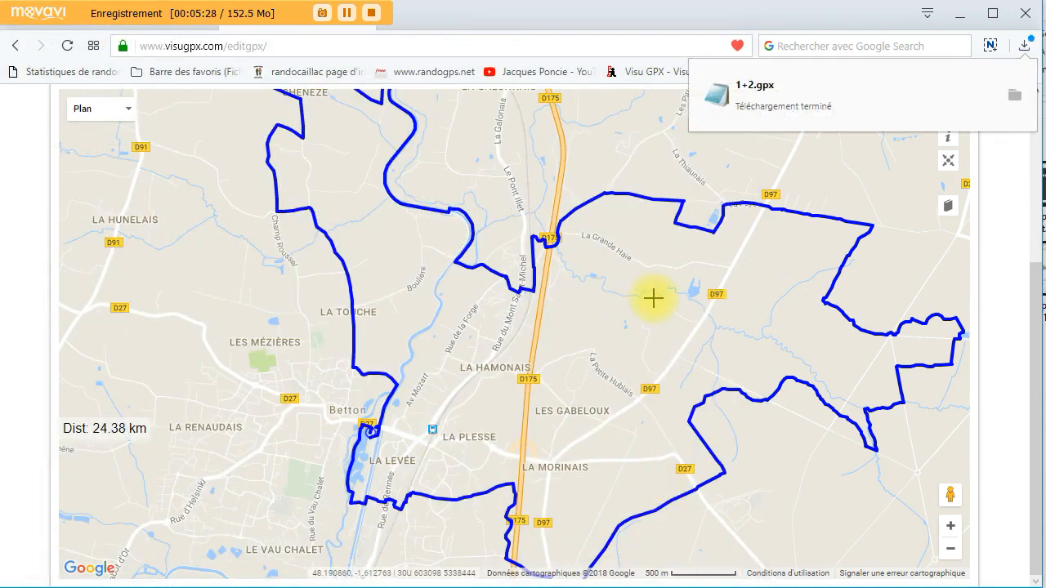